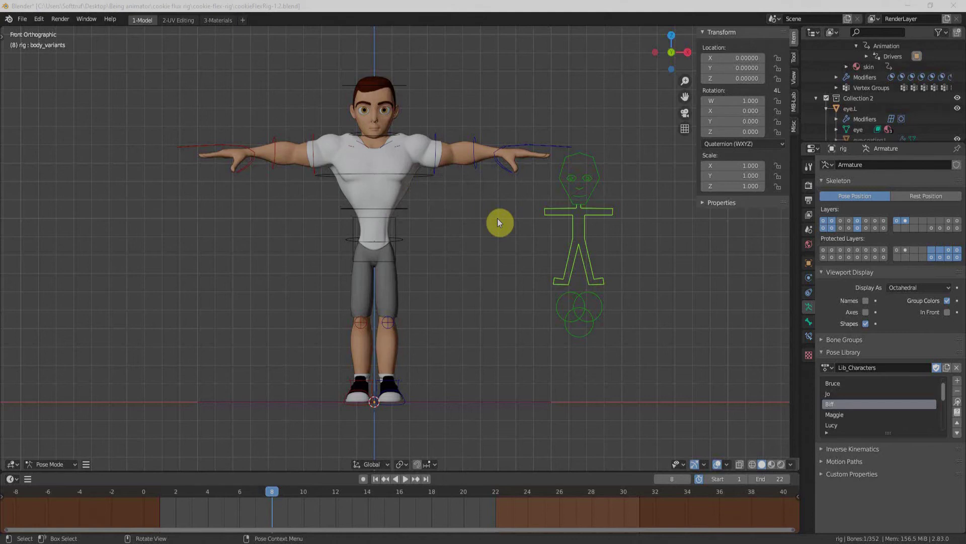
Lower the left upper arm FK control and paste its pose mirrored onto the right arm
middle_drag(497, 218, 436, 180)
click(435, 180)
key(KP_1)
key(r)
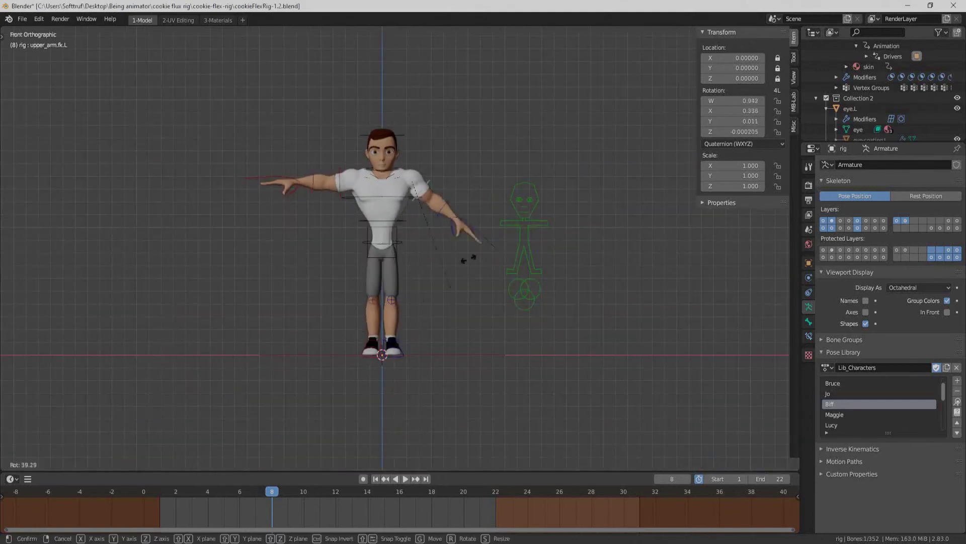
click(352, 314)
key(ctrl+c)
key(ctrl+shift+v)
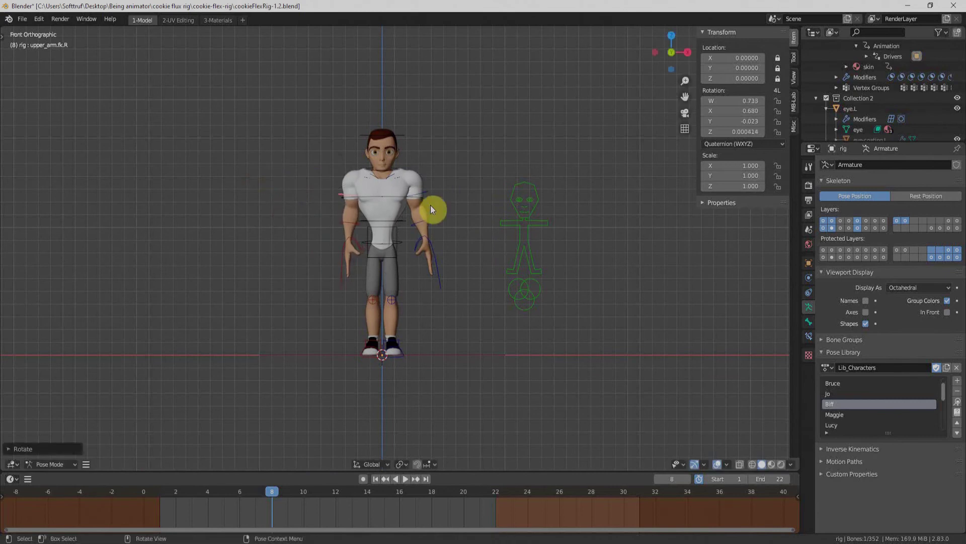
Reposition the left foot IK control and lift the right foot IK control off the ground
middle_drag(473, 218, 409, 278)
click(338, 366)
key(g)
click(291, 324)
middle_drag(291, 323, 401, 328)
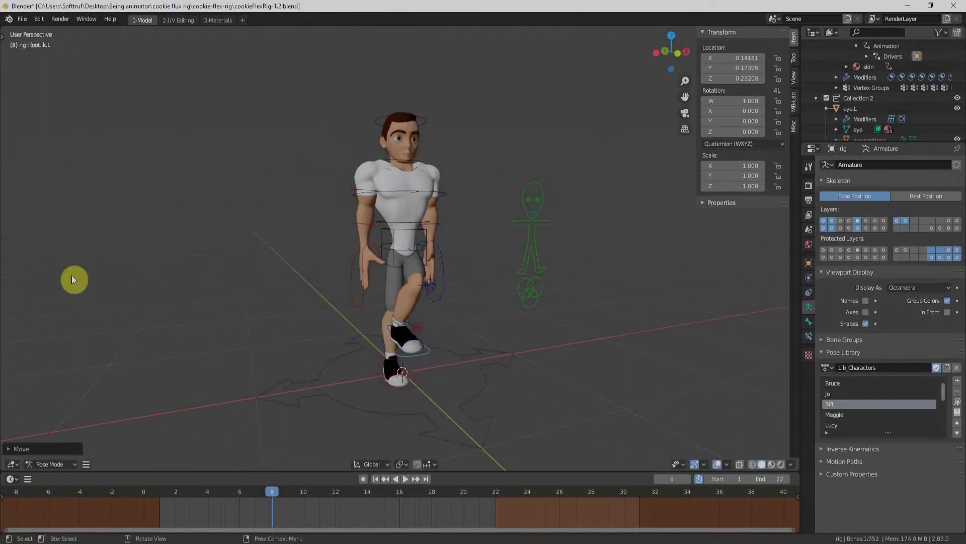
click(13, 23)
click(42, 89)
drag(442, 312, 460, 327)
drag(403, 389, 389, 326)
Bend the left forearm FK control forward at the elbow
click(361, 221)
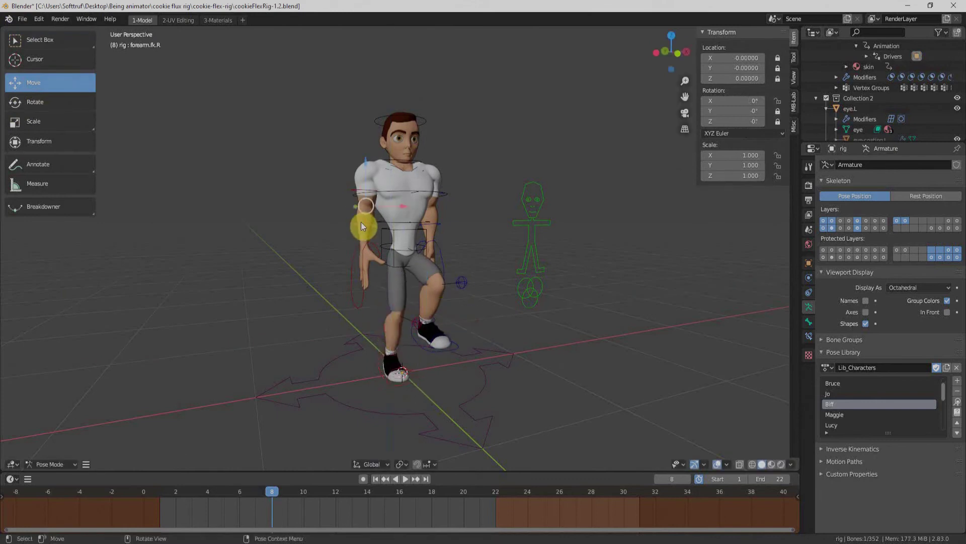
key(KP_1)
key(KP_3)
click(370, 201)
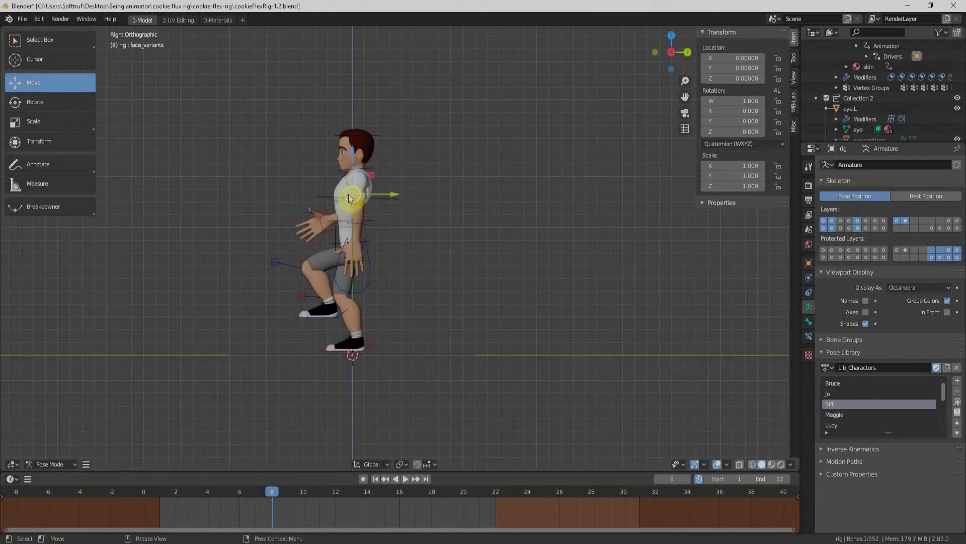
scroll(338, 179, up, 5)
click(334, 160)
key(r)
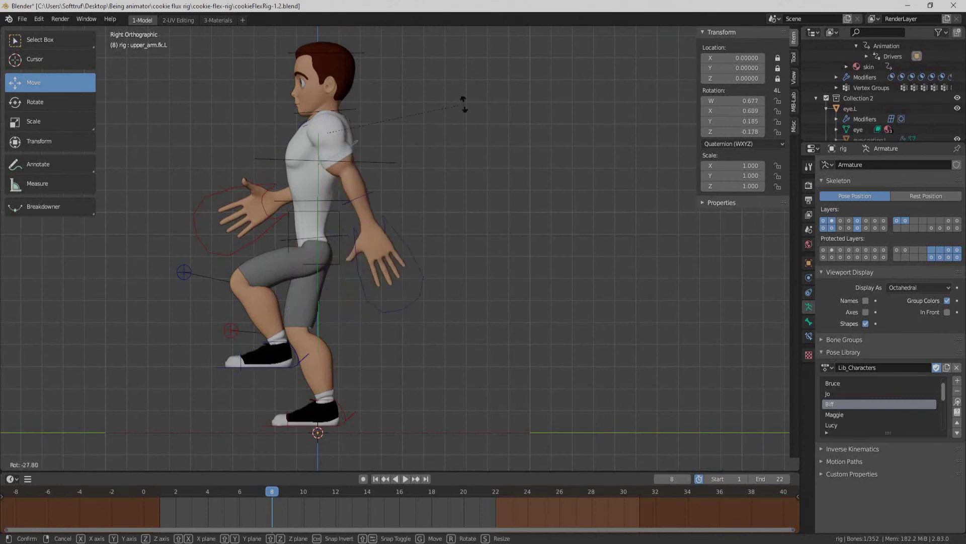
click(261, 189)
Start a rotation of the right upper arm, cancel it, and reframe the pose
middle_drag(261, 188, 438, 225)
click(482, 217)
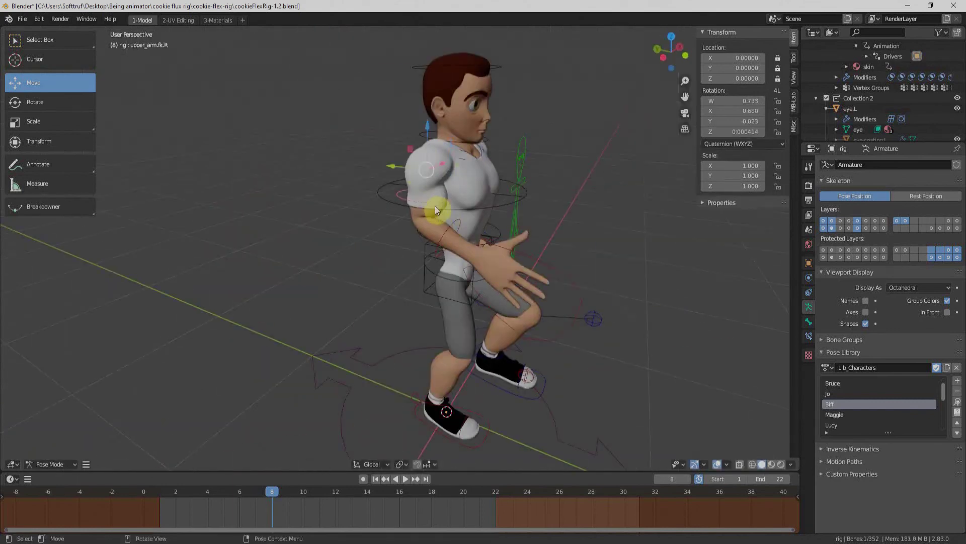
key(r)
right_click(579, 212)
middle_drag(579, 212, 466, 255)
key(r)
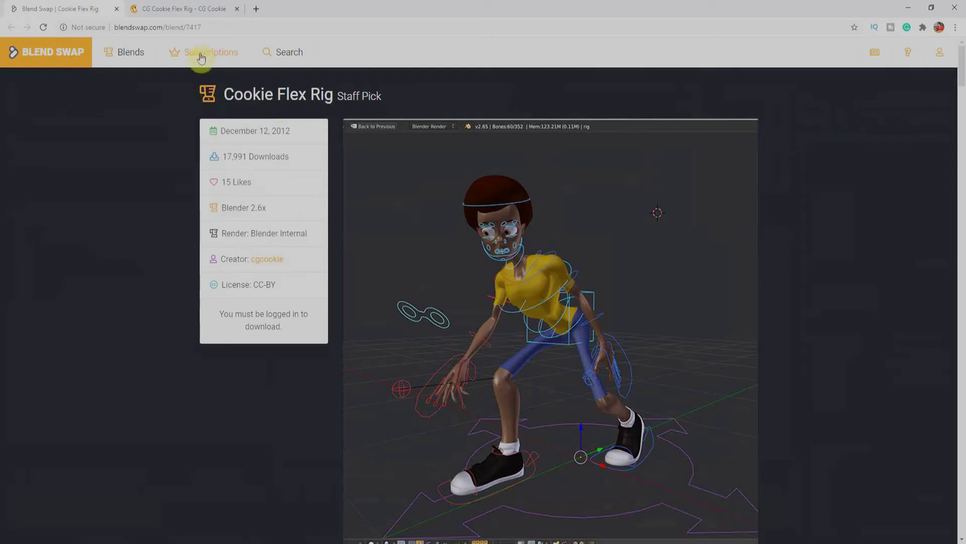
Switch to the CG Cookie Flex Rig page in the browser
click(187, 10)
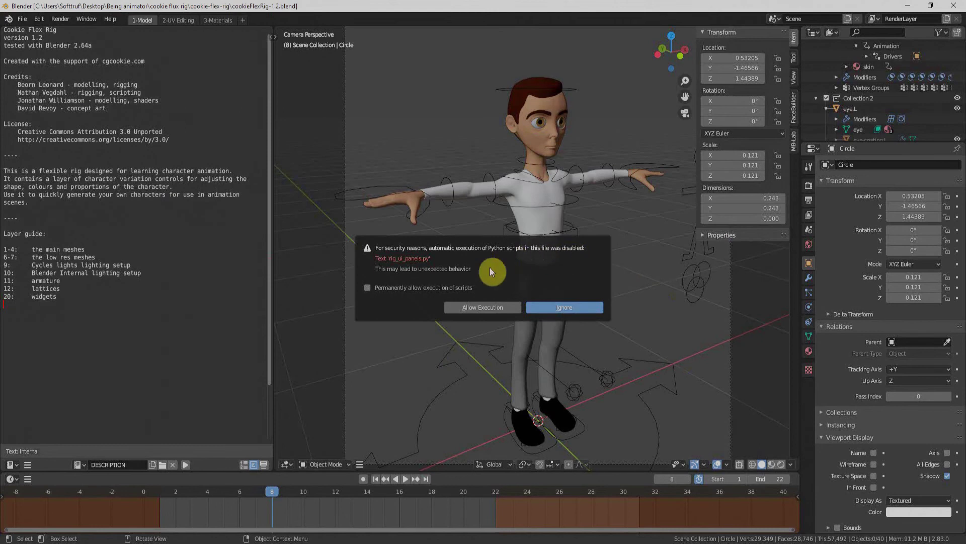
Allow the rig_ui_panels.py script to execute, then centre the character in front view
click(487, 310)
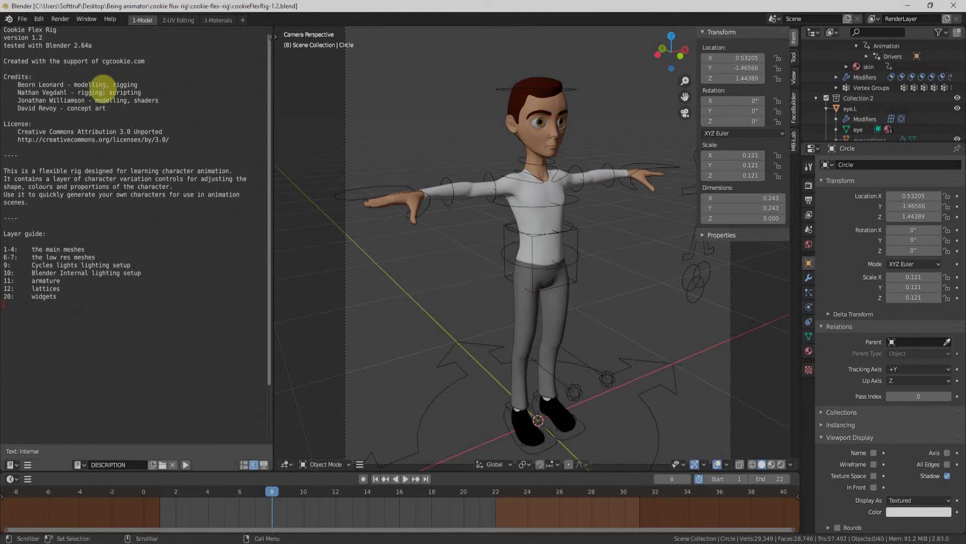
scroll(596, 274, down, 2)
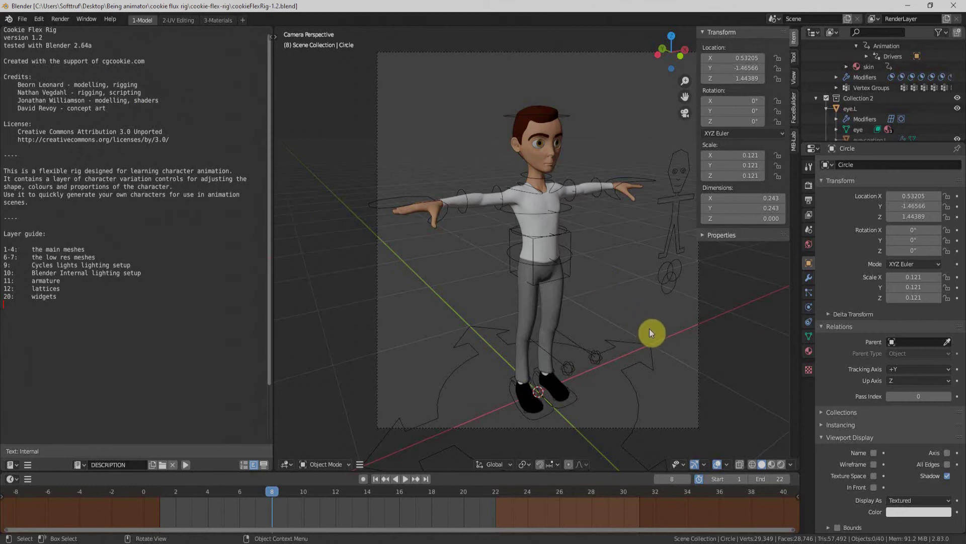
key(KP_1)
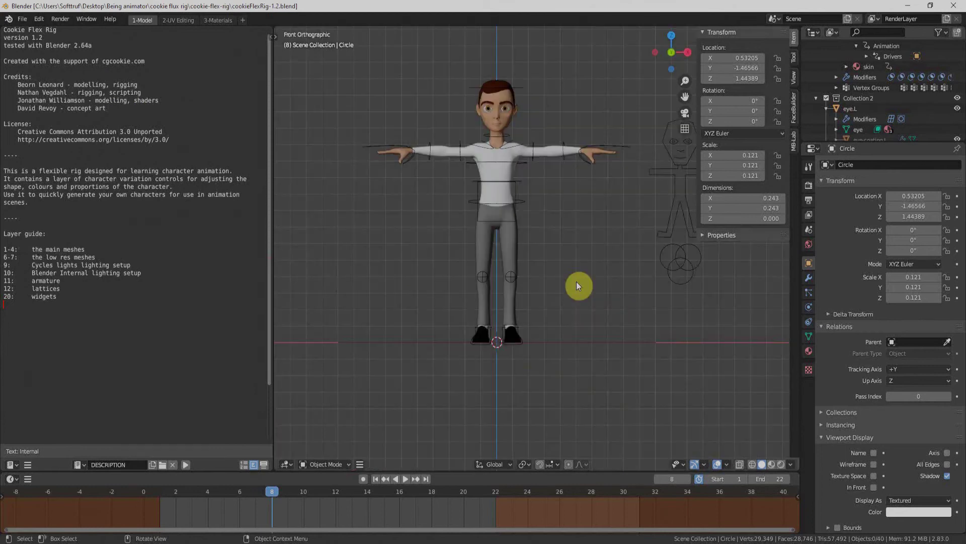
shift+middle_drag(576, 282, 578, 325)
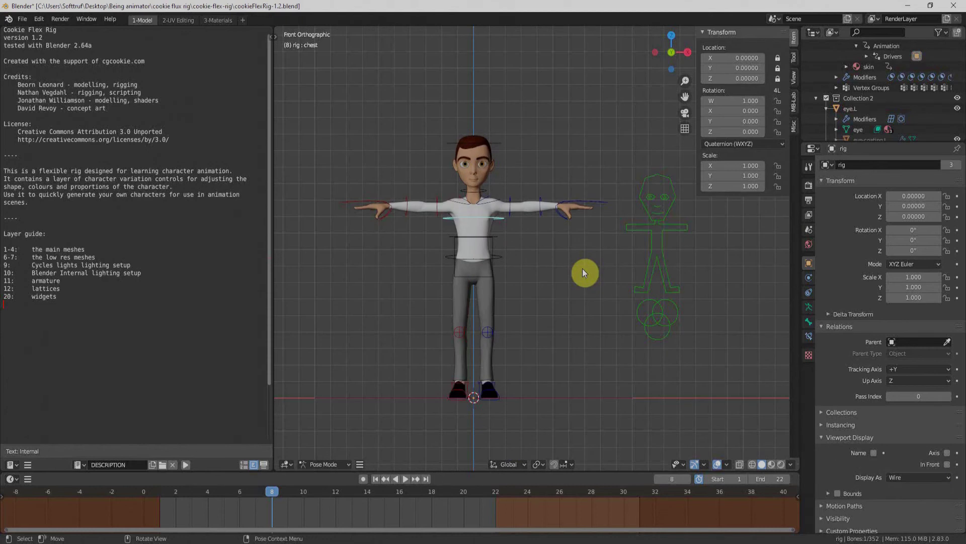
Show the rig's Rig Layers and Rig Main Properties panels in the sidebar
click(793, 132)
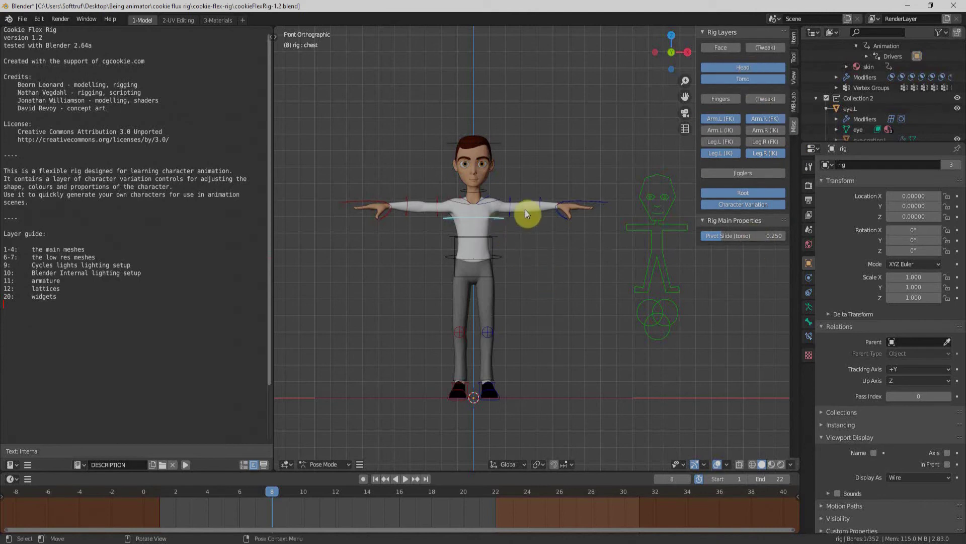
Select the body_variants bone and raise belly to 1.000 in its custom properties
click(659, 237)
click(794, 39)
click(703, 202)
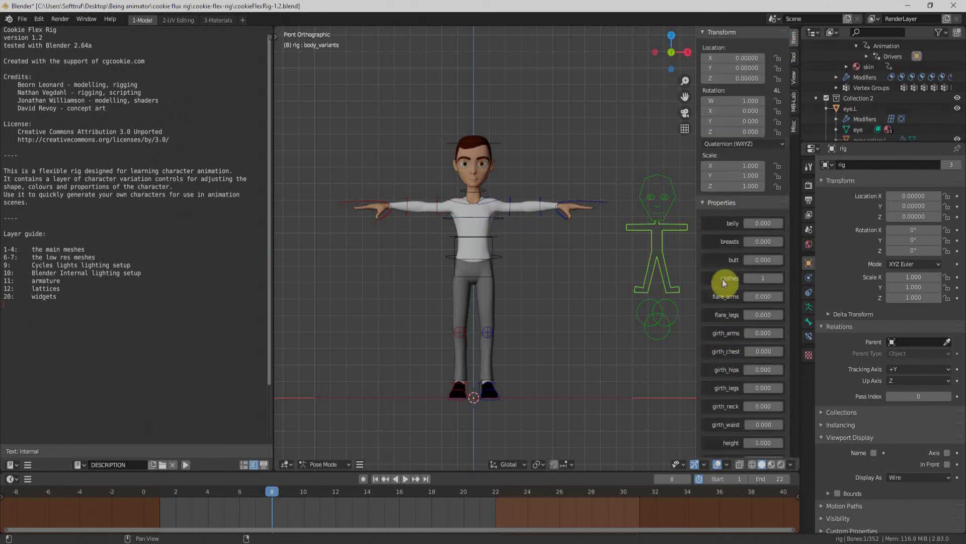
scroll(729, 297, down, 6)
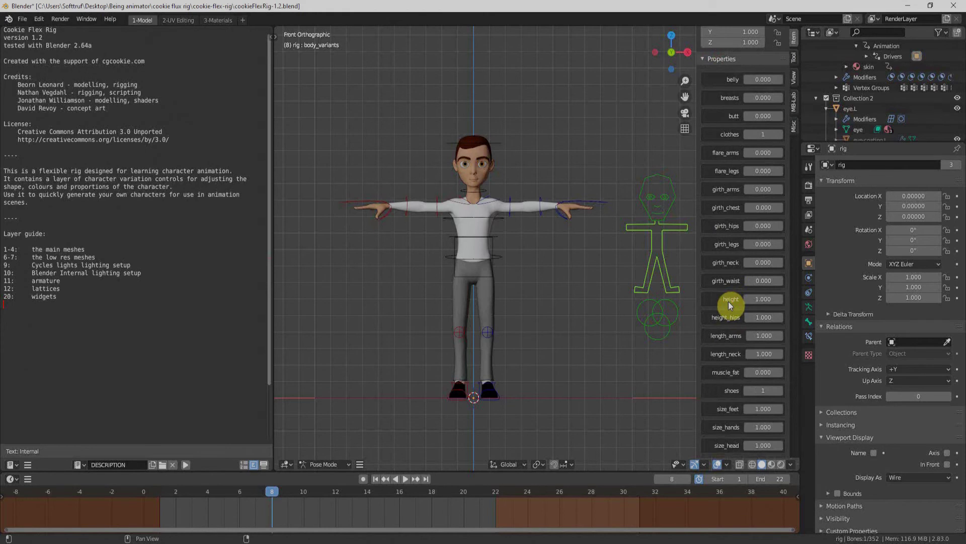
scroll(728, 301, up, 6)
drag(754, 223, 770, 223)
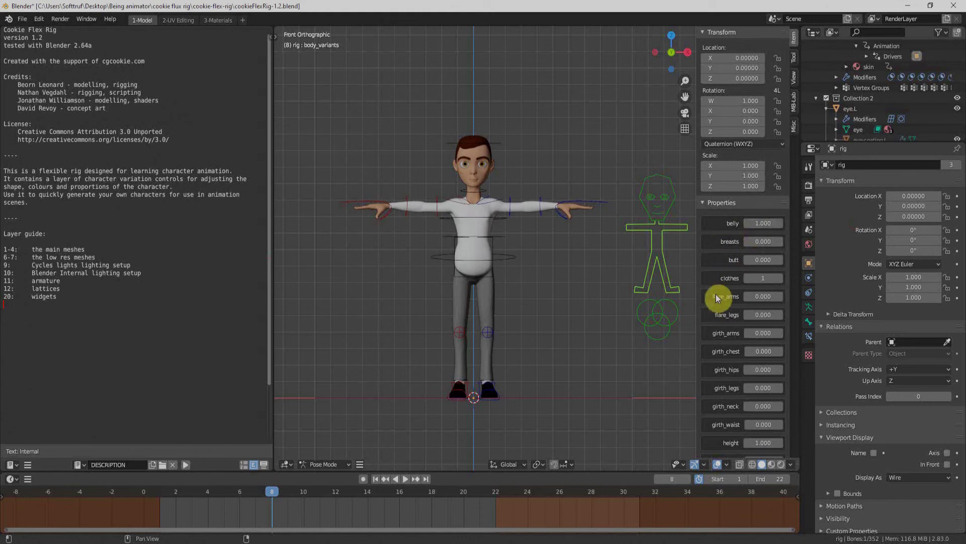
Step clothes up to variant 7, the grey suit, and set height to 0.790
click(779, 278)
click(779, 278)
click(779, 278)
click(780, 279)
click(779, 278)
click(779, 278)
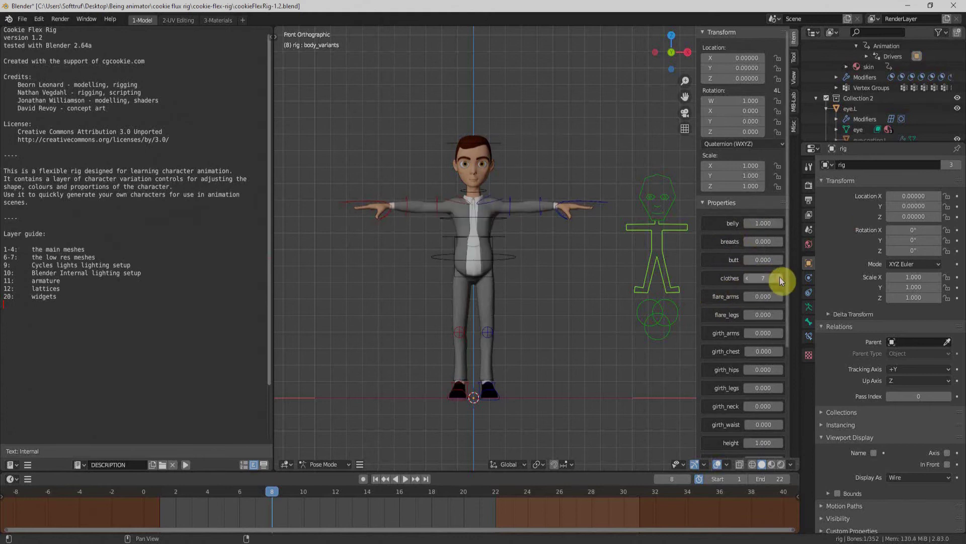
scroll(753, 334, down, 4)
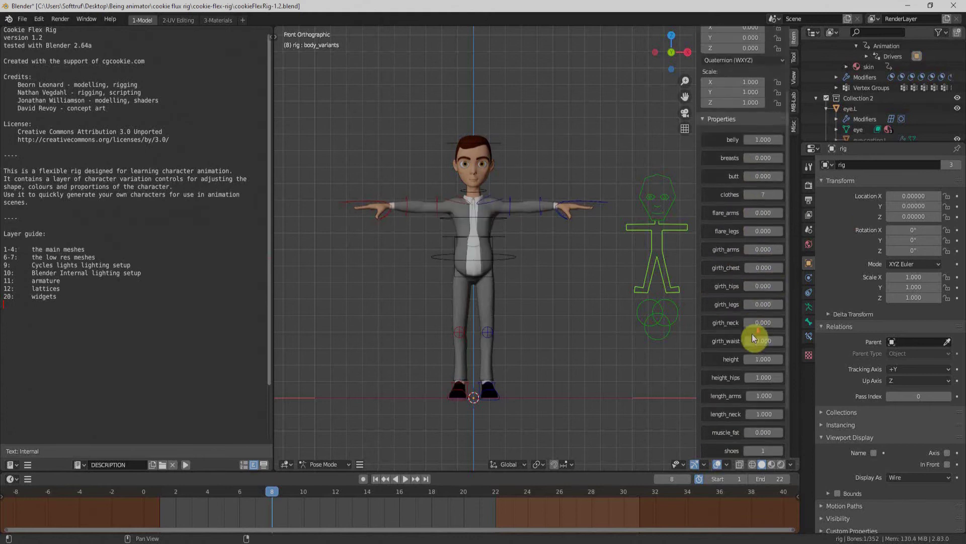
mouse_move(757, 359)
mouse_down()
mouse_move(790, 358)
mouse_move(755, 359)
mouse_move(768, 359)
mouse_move(753, 377)
mouse_up()
scroll(753, 377, down, 3)
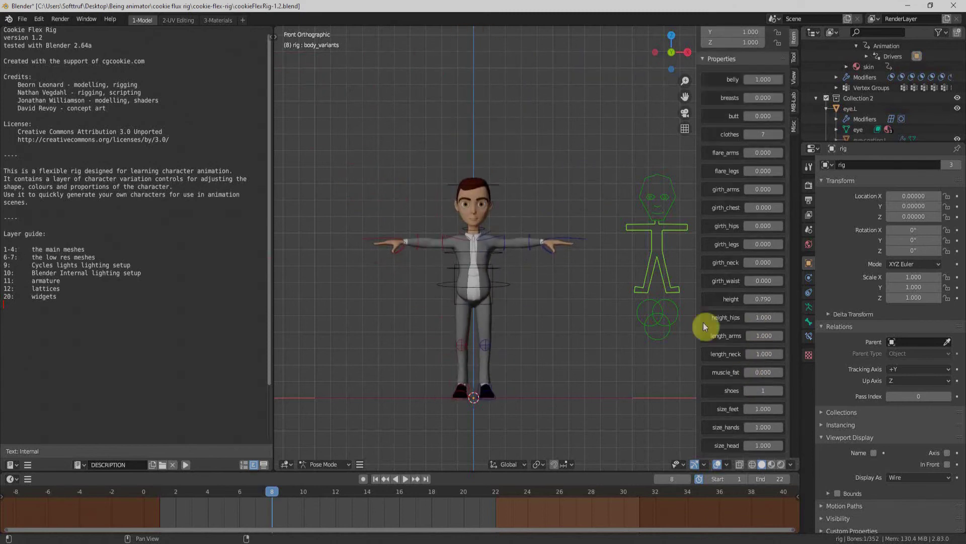
scroll(753, 377, up, 7)
On the face_variants bone, set skull to 1.000, hair variant to 5 and eye_size to -1.000
click(665, 177)
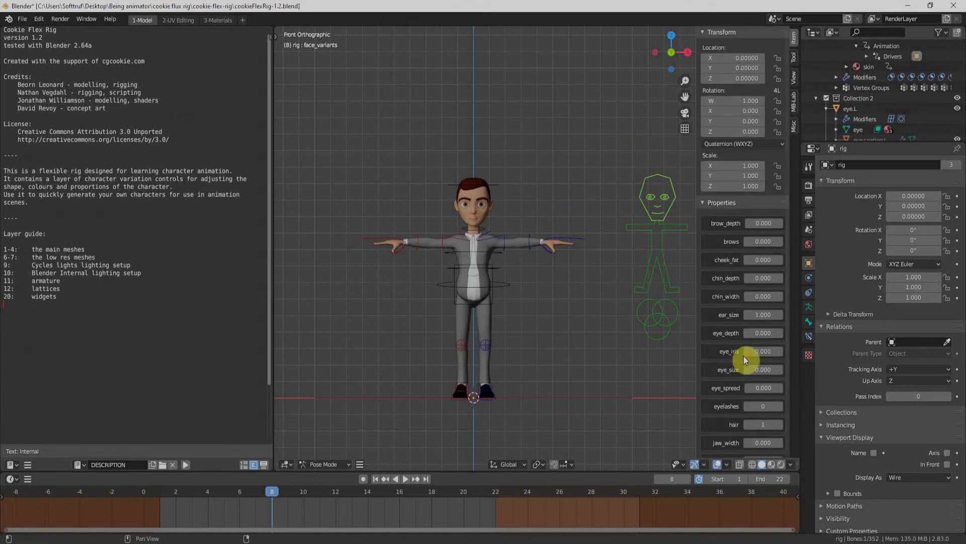
scroll(490, 241, up, 5)
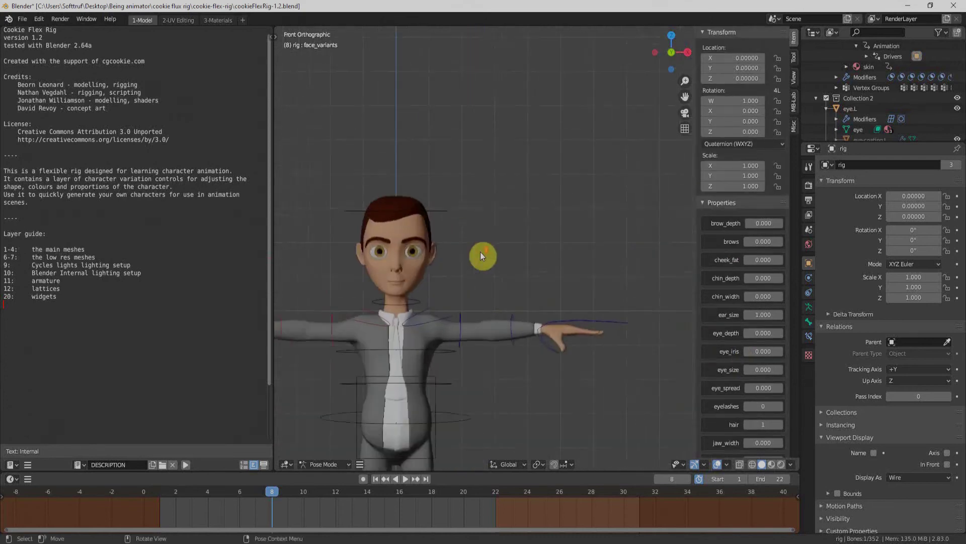
shift+middle_drag(578, 253, 597, 220)
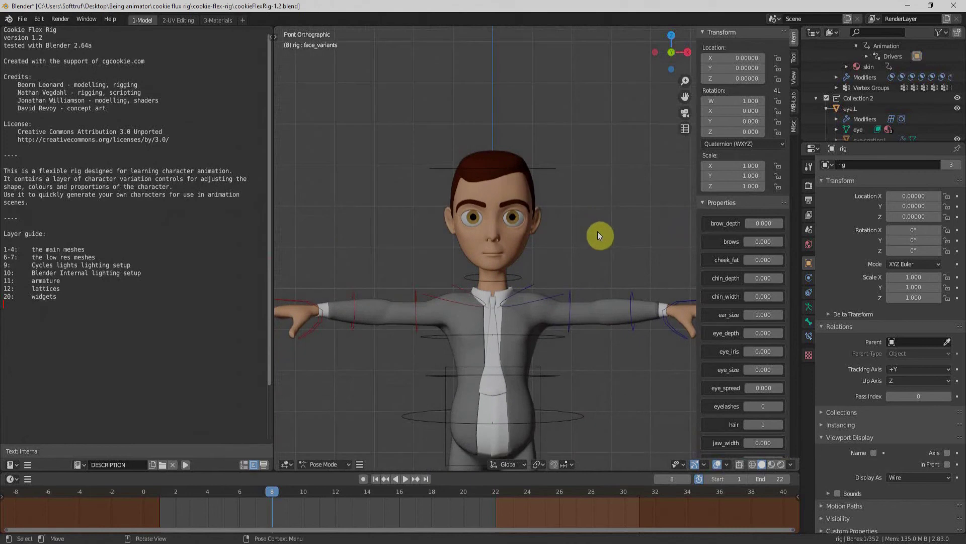
scroll(747, 231, down, 4)
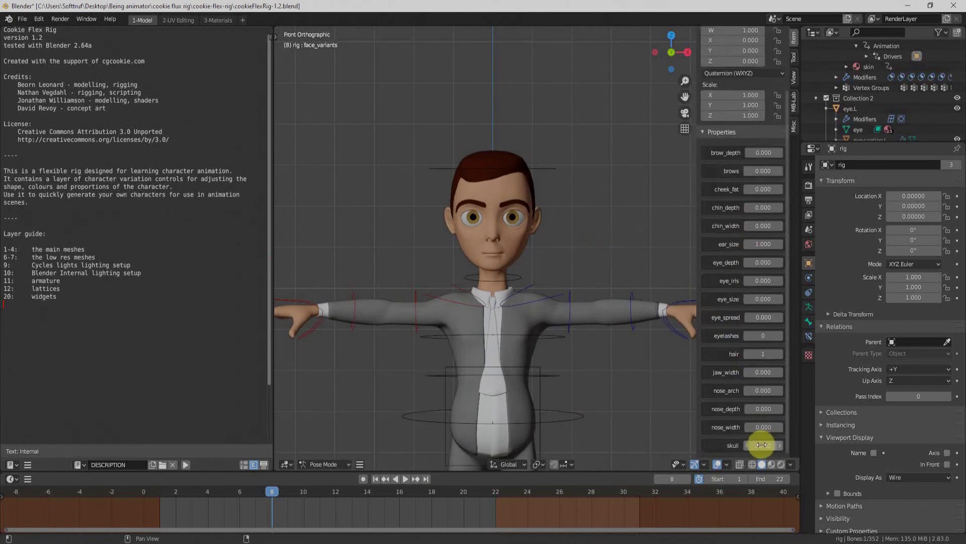
drag(761, 445, 806, 445)
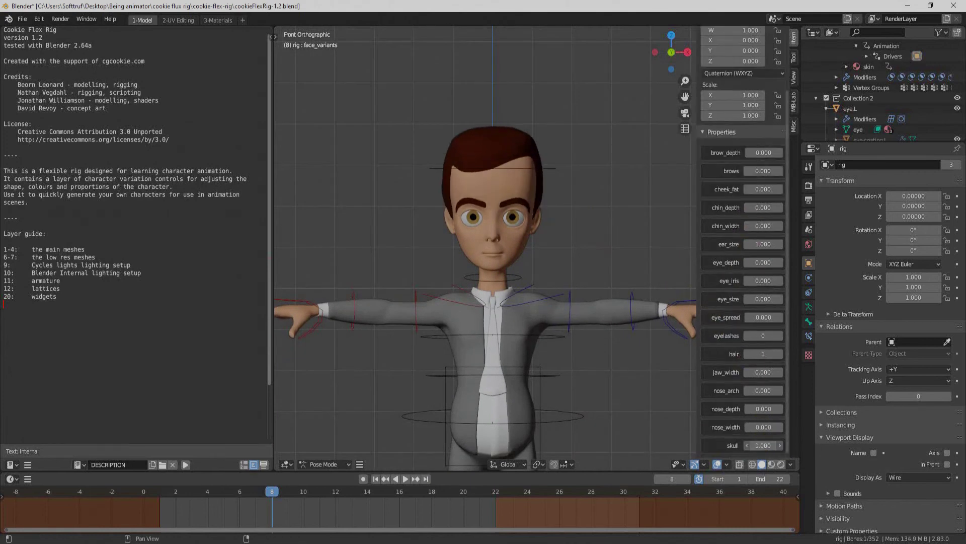
click(780, 354)
click(781, 353)
click(780, 354)
click(781, 354)
drag(763, 299, 498, 209)
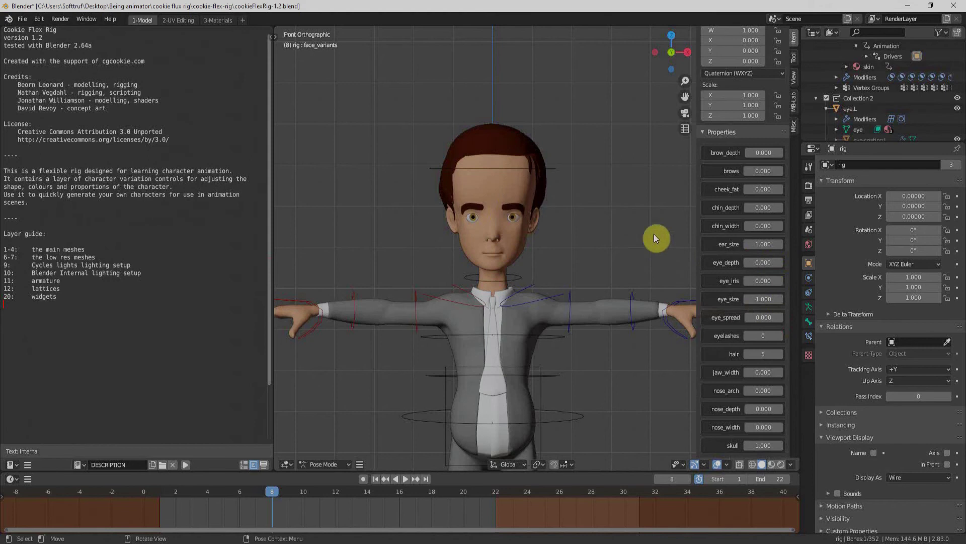
scroll(610, 301, down, 5)
Select the colours control and raise clothes2_s from 0.000 to 1.000, turning the suit teal
click(594, 305)
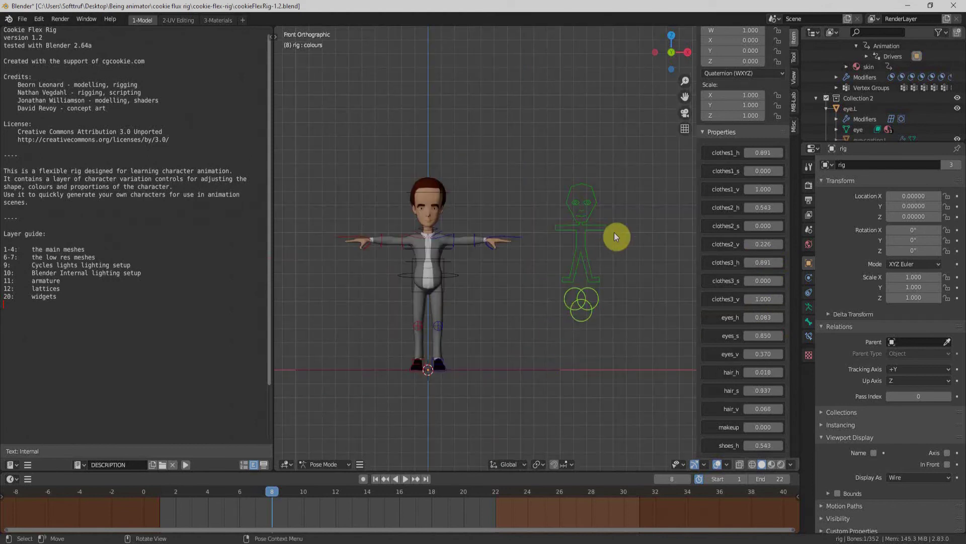
scroll(774, 382, down, 4)
scroll(763, 385, up, 8)
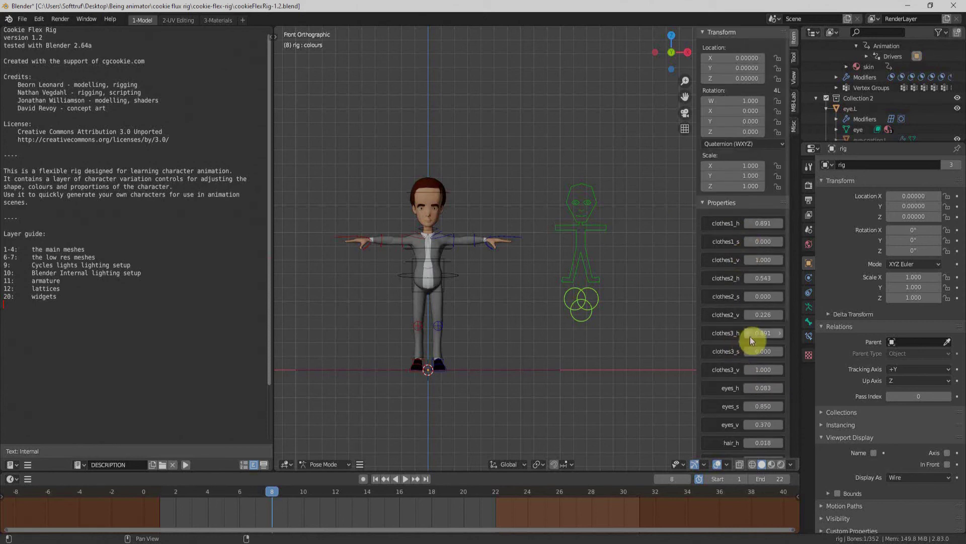
drag(757, 296, 782, 296)
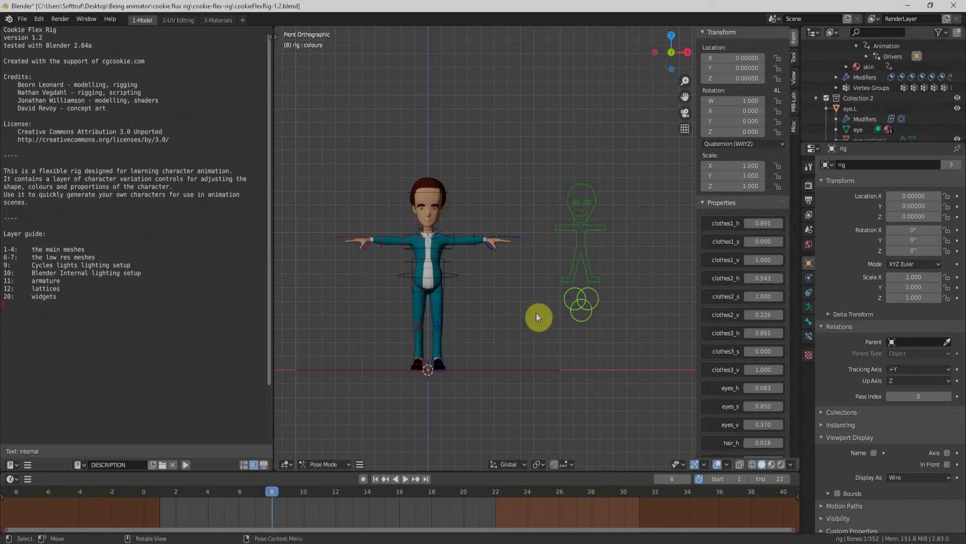
Apply the Jo preset from the Lib_Characters pose library to the body_variants rig
click(581, 240)
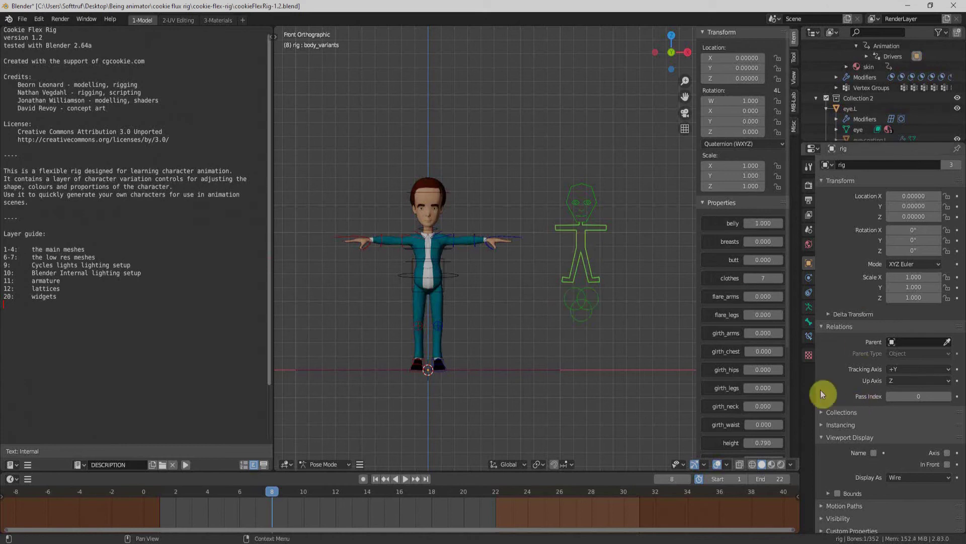
click(807, 307)
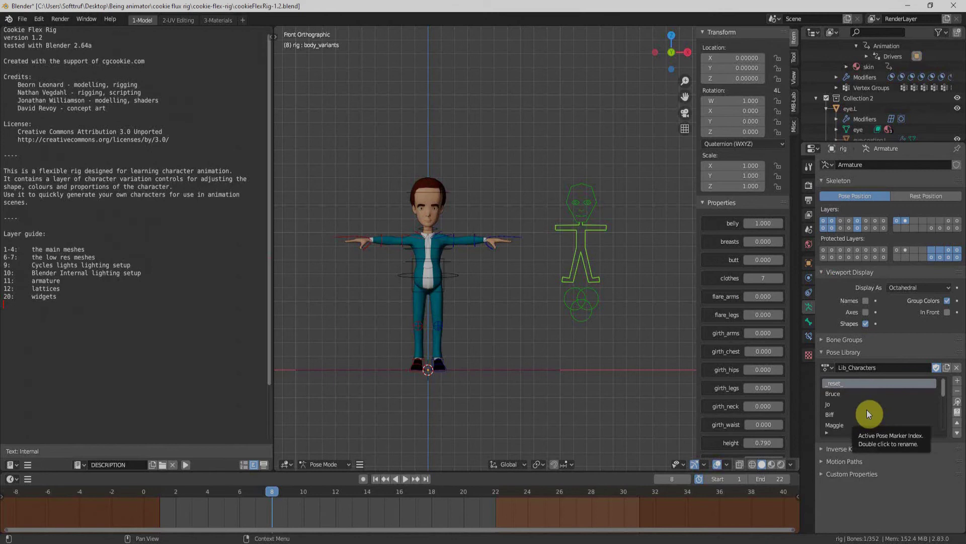
click(839, 392)
click(838, 405)
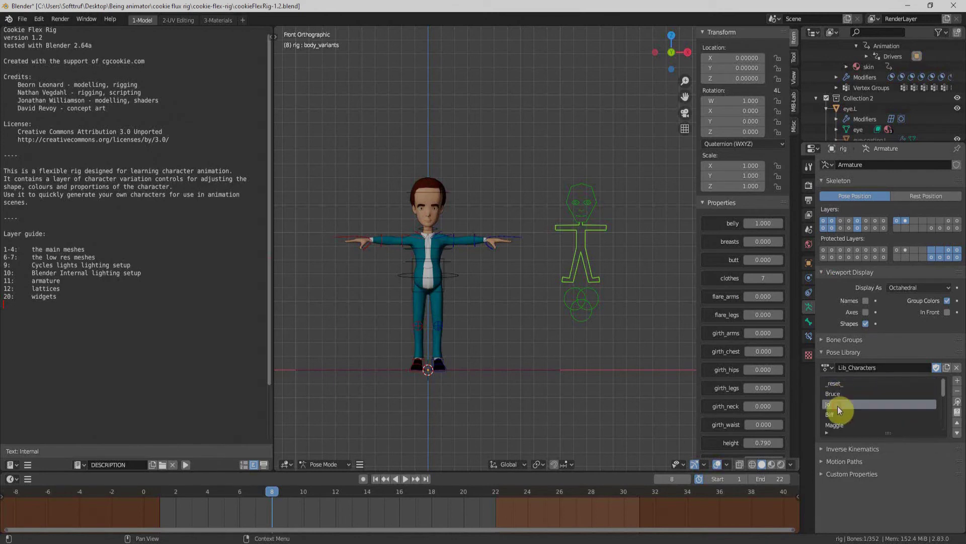
click(958, 407)
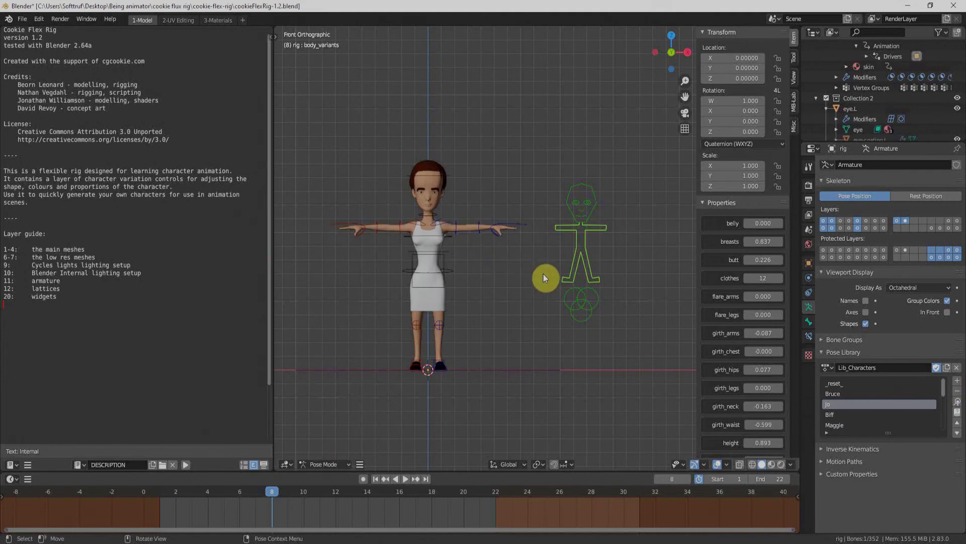
Pick the Bob preset in the pose library and apply it to the rig
scroll(879, 407, down, 8)
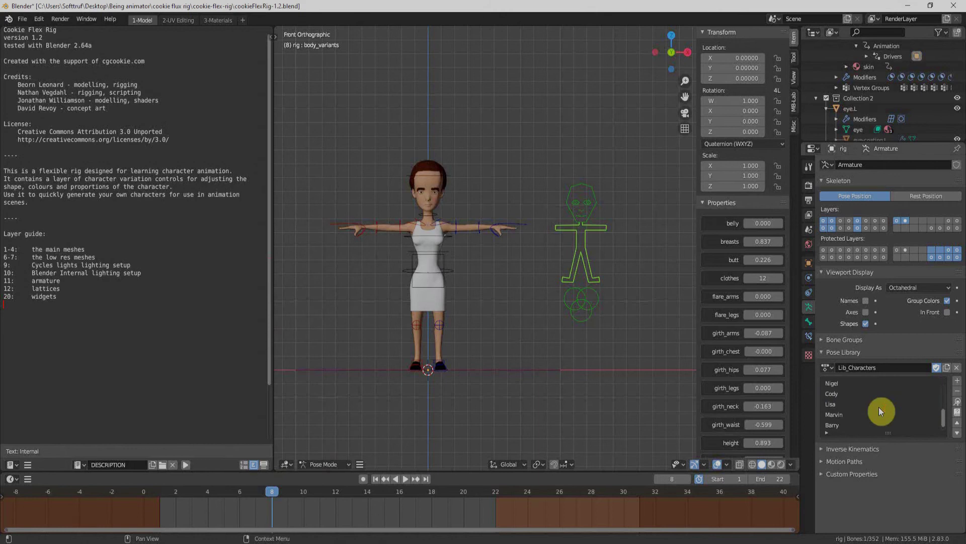
scroll(878, 407, down, 1)
scroll(840, 410, up, 4)
click(828, 393)
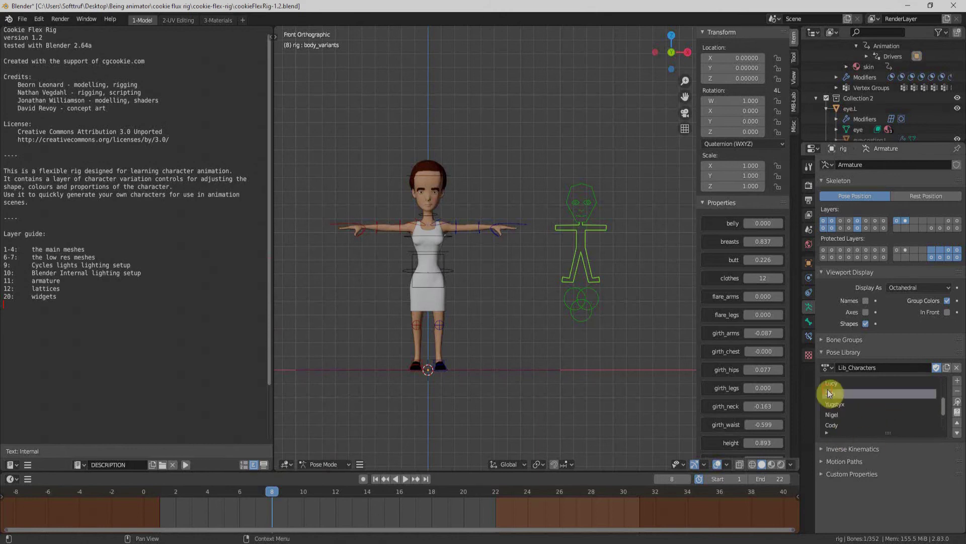
click(956, 404)
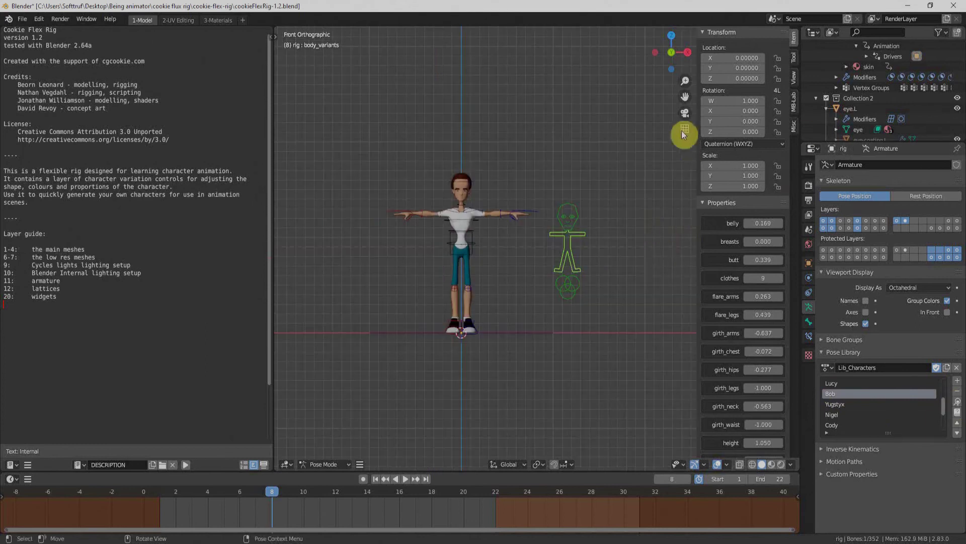
Enable the Face and Face Tweak layers, reshape the left mouth corner and raise the inner eyebrow
click(794, 125)
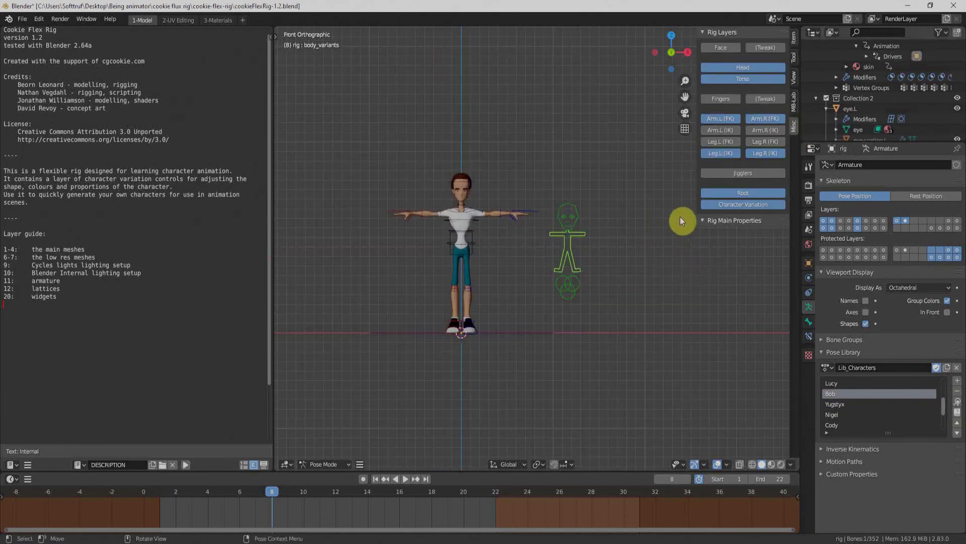
click(720, 47)
scroll(488, 177, up, 4)
shift+middle_drag(472, 210, 577, 304)
scroll(517, 240, up, 4)
shift+middle_drag(516, 240, 544, 310)
scroll(539, 305, up, 3)
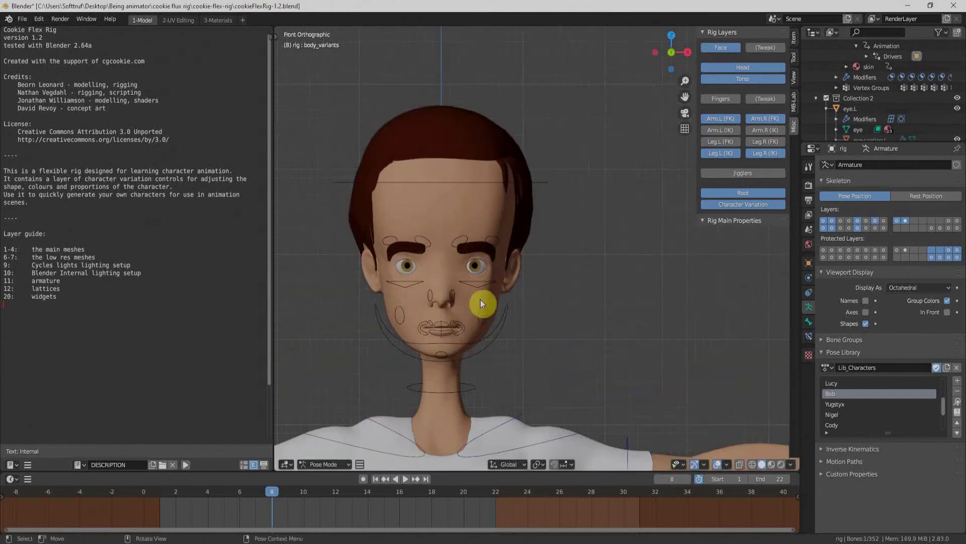
click(464, 325)
drag(465, 322, 488, 319)
click(775, 47)
drag(431, 235, 387, 224)
Enable the Fingers layer and curl the left index finger down about 90° at both segments
click(721, 99)
scroll(408, 244, down, 5)
middle_drag(407, 243, 584, 262)
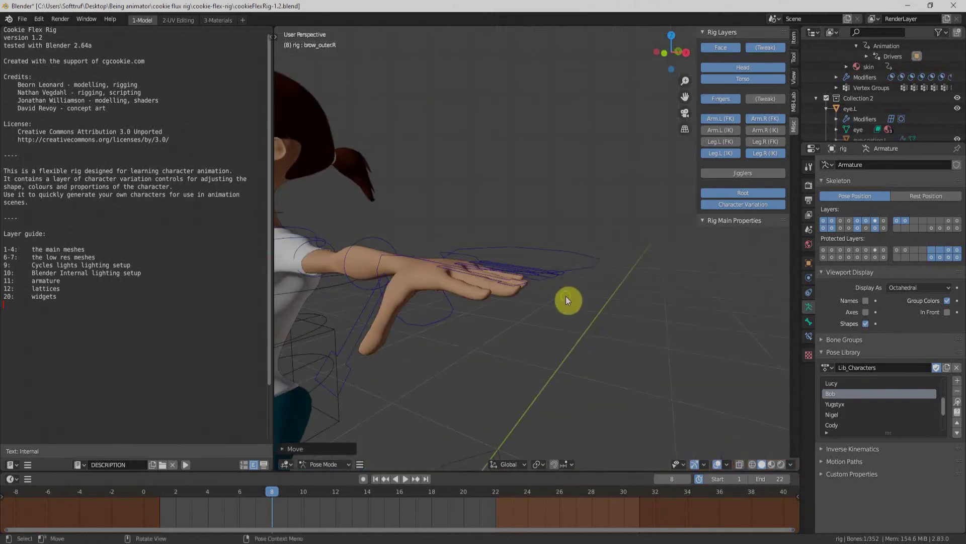
middle_drag(566, 298, 552, 350)
click(563, 363)
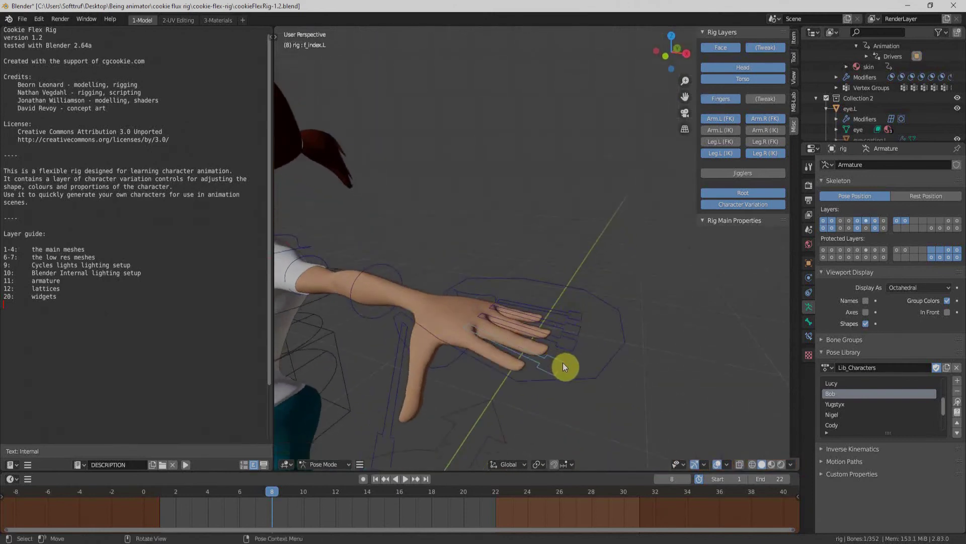
key(KP_1)
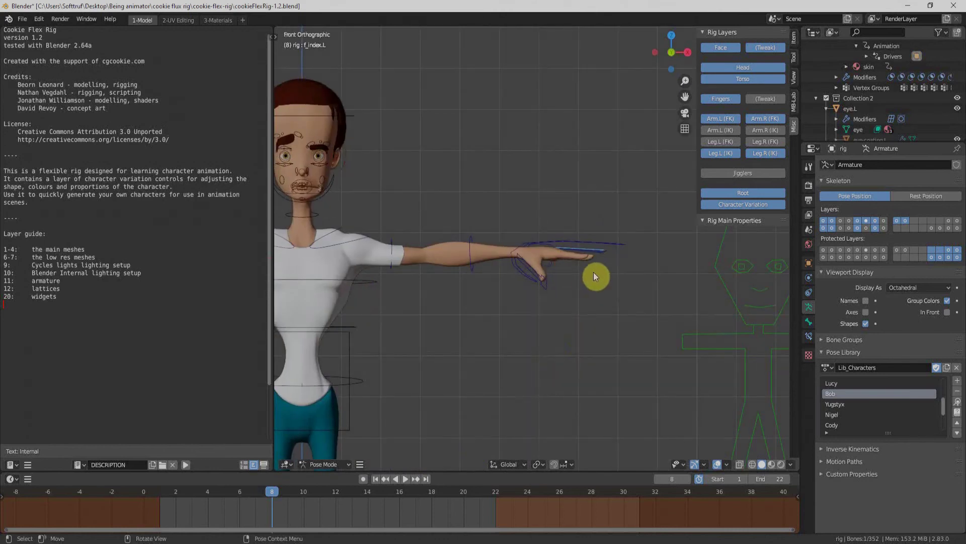
key(r)
key(Return)
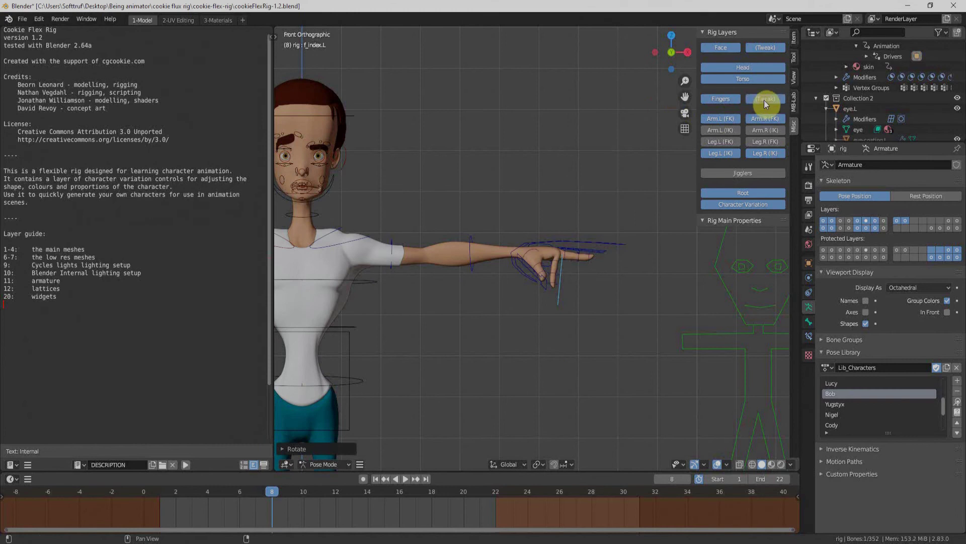
click(554, 273)
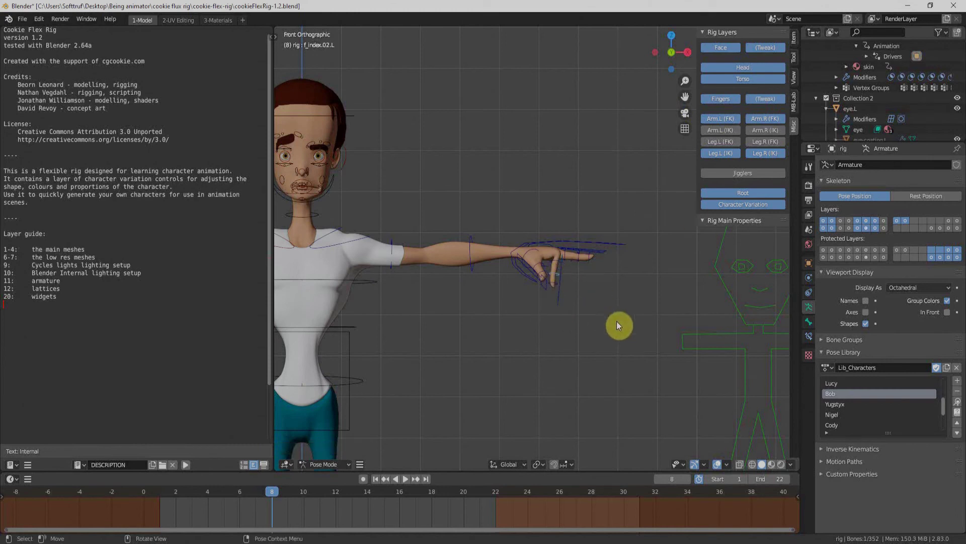
key(r)
click(575, 258)
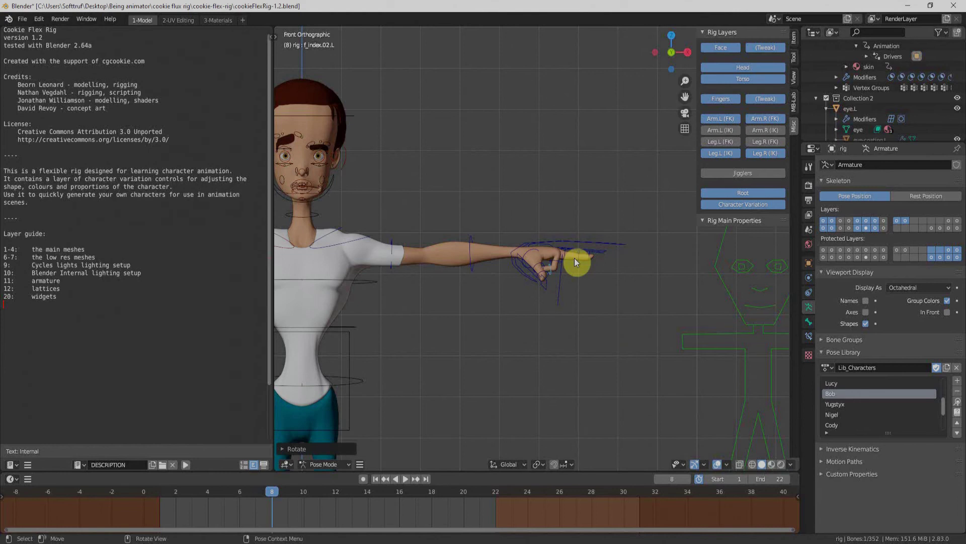
scroll(575, 257, down, 4)
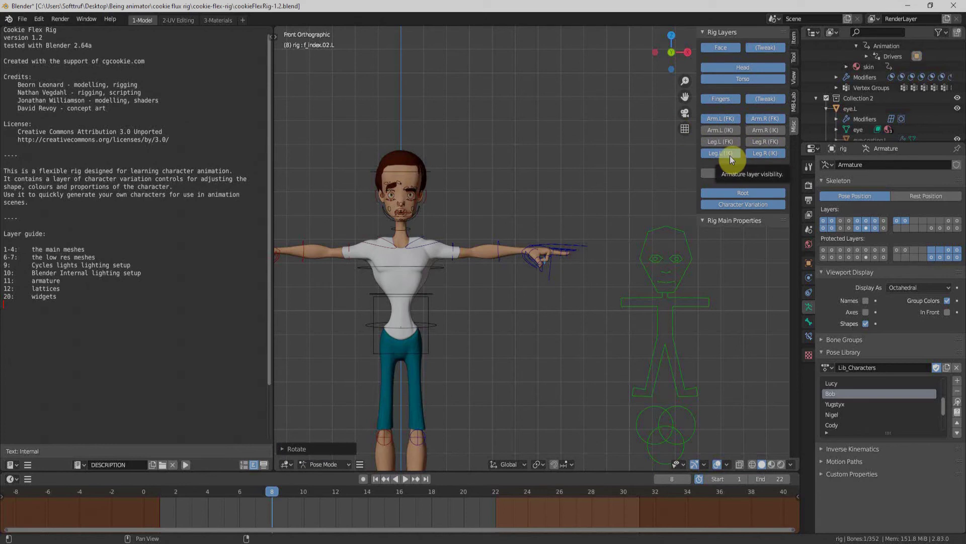
Enable the Jigglers layer and push the breast.L jiggle bone to deform the chest
click(527, 179)
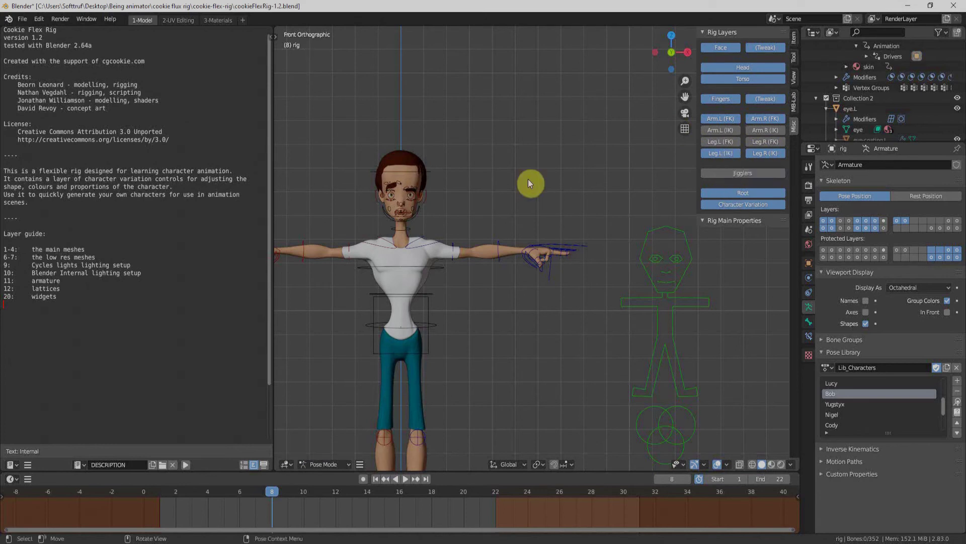
click(723, 172)
scroll(477, 277, up, 5)
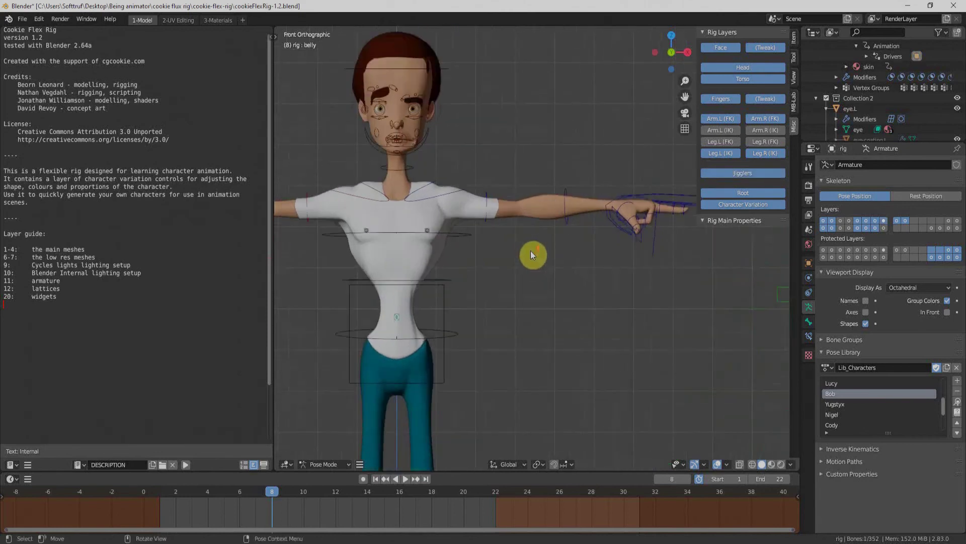
shift+middle_drag(589, 260, 593, 259)
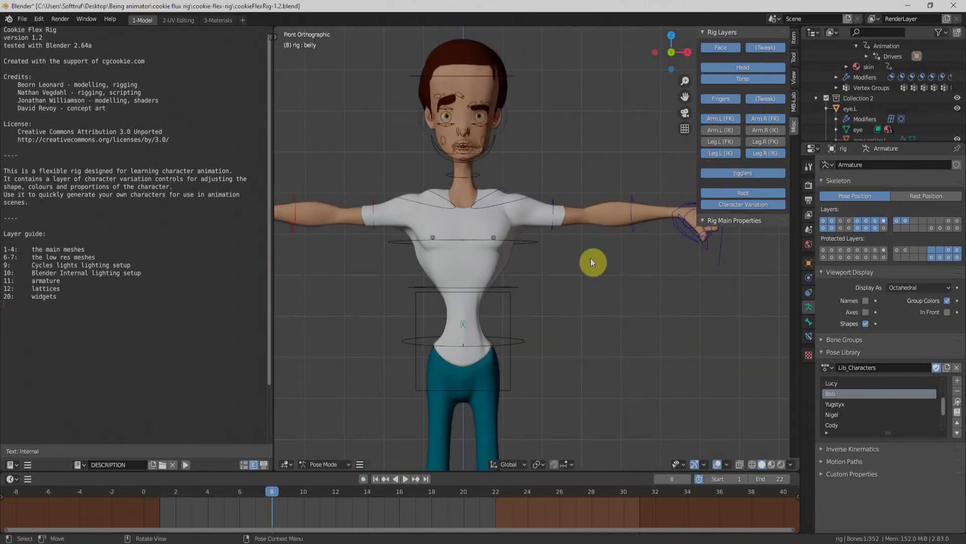
click(498, 234)
drag(498, 237, 521, 233)
scroll(521, 233, down, 5)
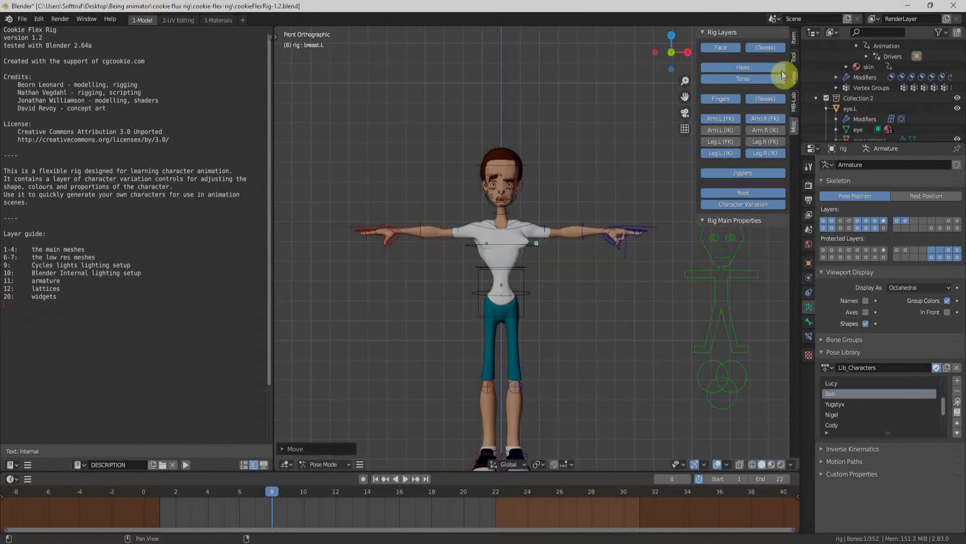
Select the body variants widget and lower the character's height to 0.540
click(794, 37)
click(722, 297)
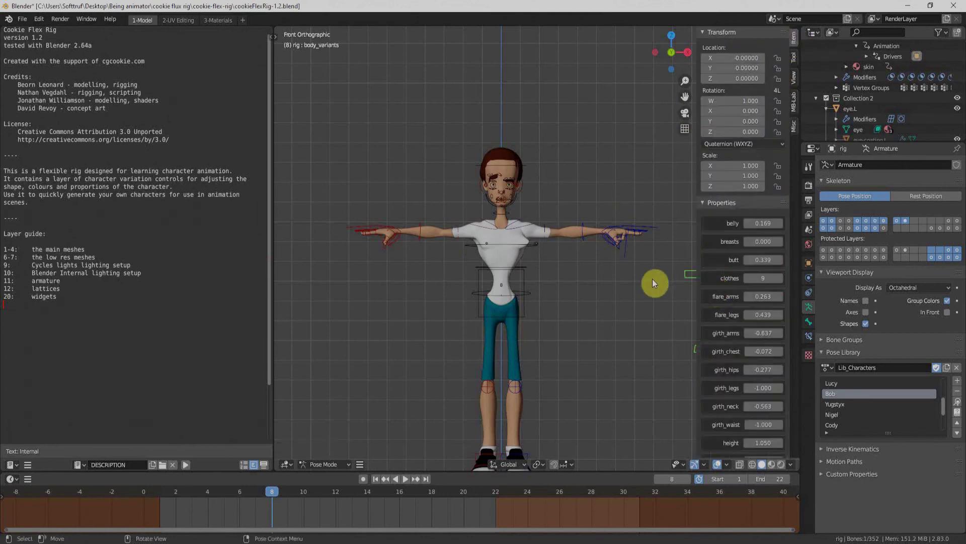
scroll(557, 300, down, 2)
middle_drag(558, 300, 517, 291)
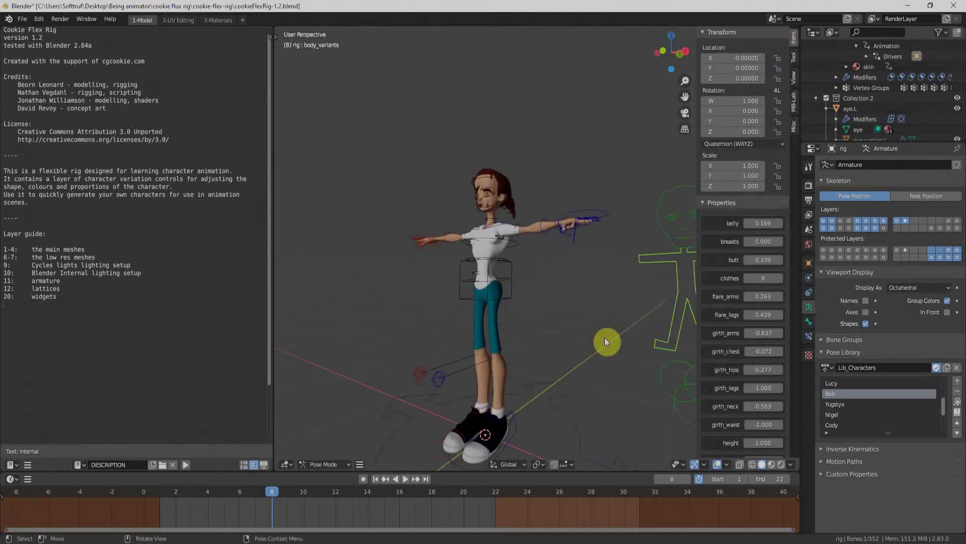
key(KP_1)
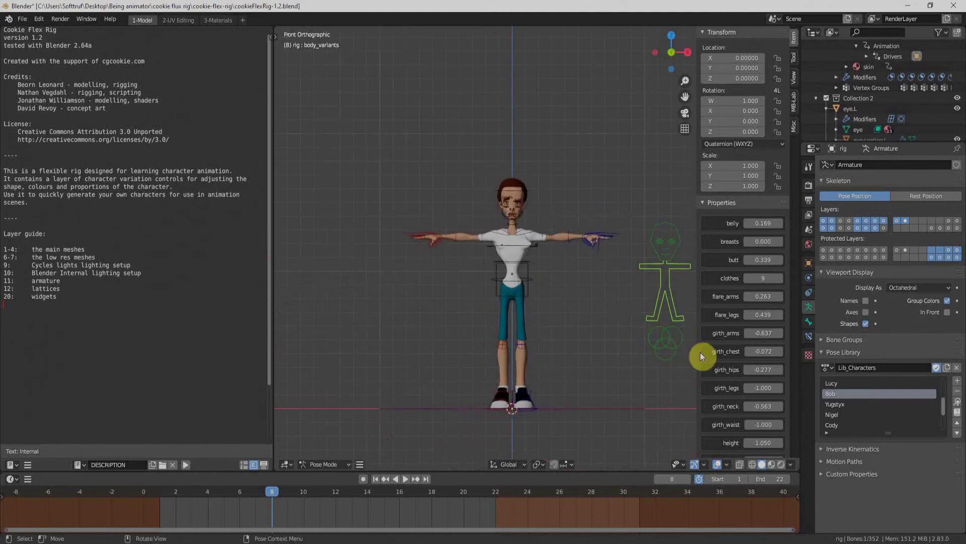
scroll(781, 367, down, 5)
drag(763, 299, 712, 299)
Raise butt to 1.000 and check the character from perspective and front views
scroll(744, 251, up, 4)
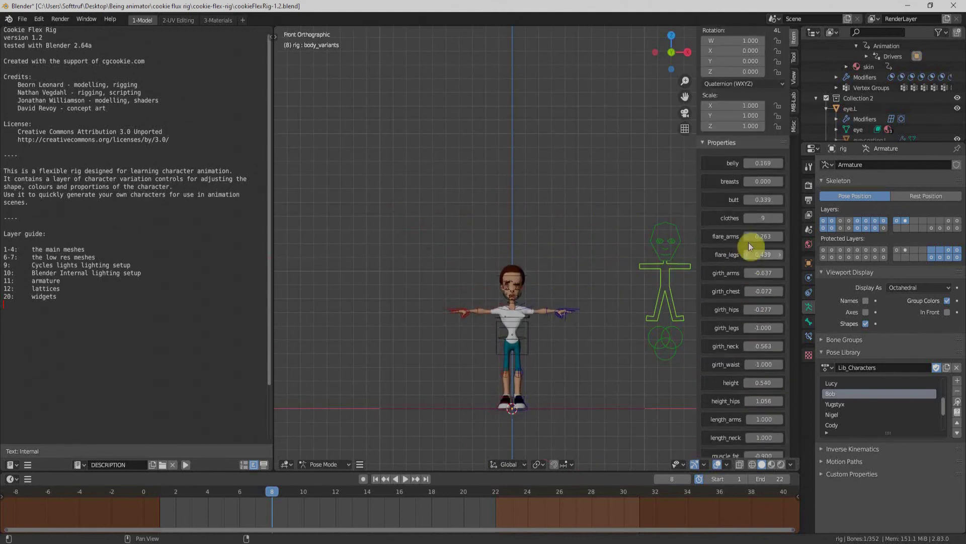
drag(757, 200, 762, 200)
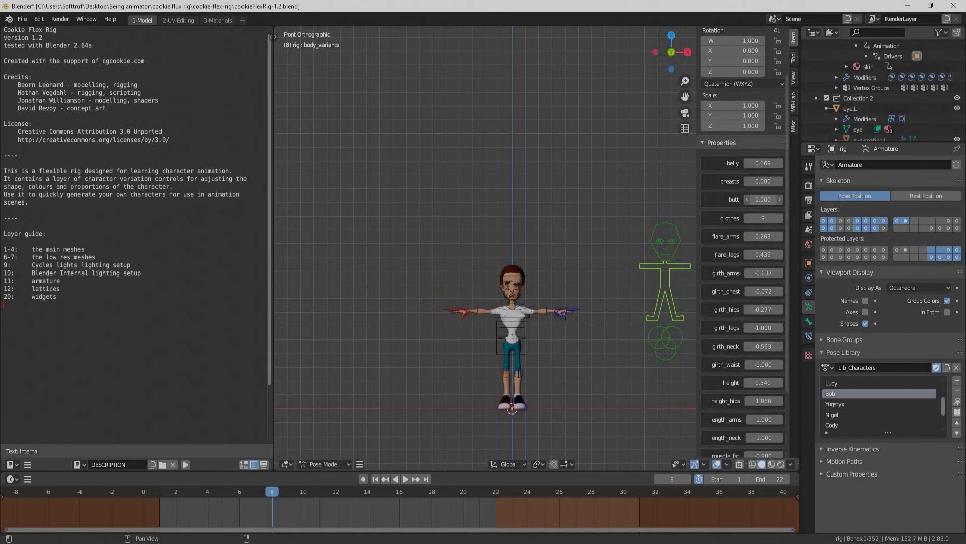
middle_drag(533, 346, 500, 361)
scroll(499, 362, up, 4)
scroll(538, 267, down, 1)
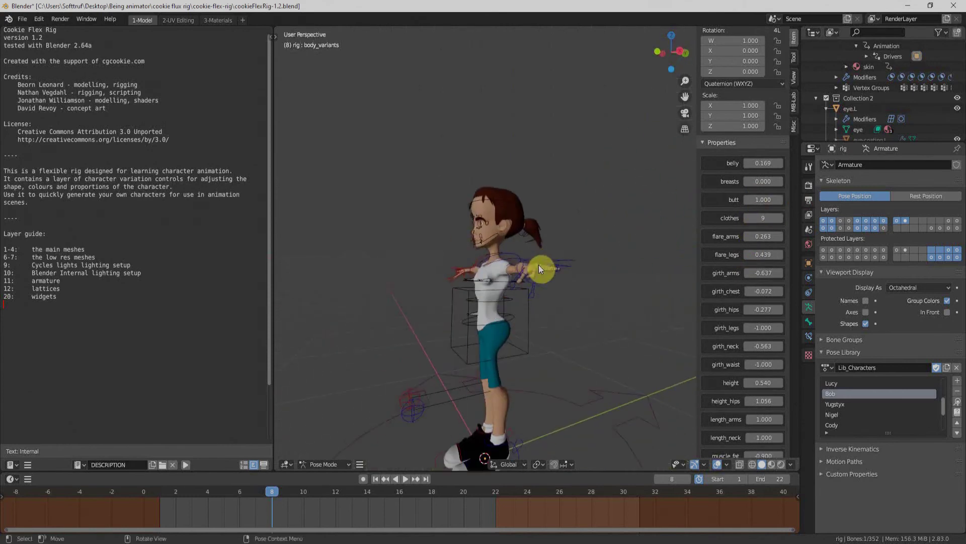
key(KP_1)
shift+middle_drag(482, 302, 433, 277)
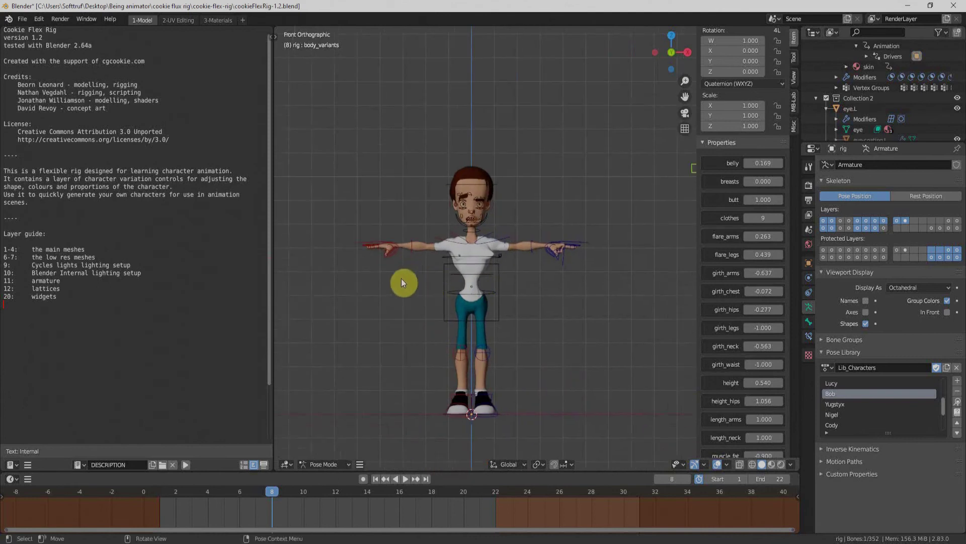
Save the customized rig under the new name 'character try 2.blend'
click(22, 19)
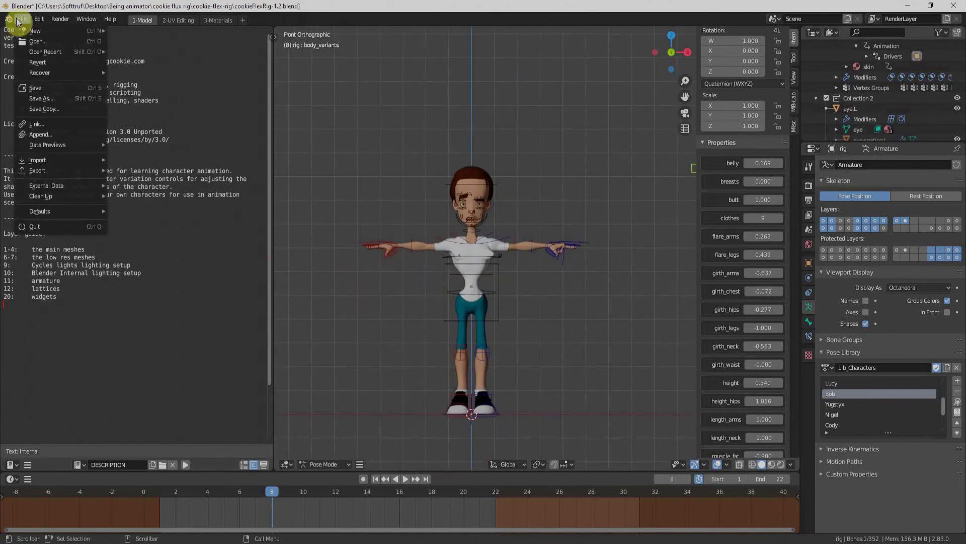
click(35, 98)
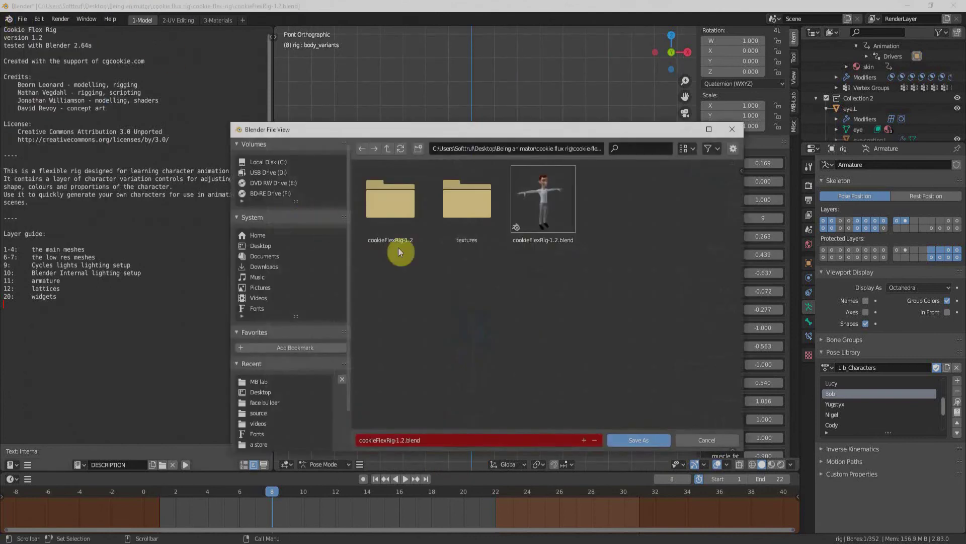
click(398, 440)
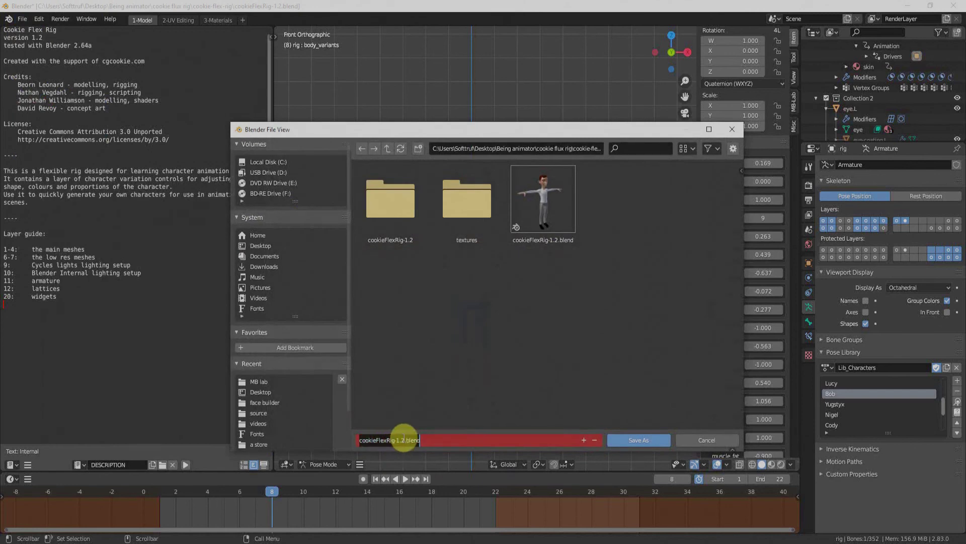
click(401, 440)
key(BackSpace)
key(BackSpace)
key(BackSpace)
key(BackSpace)
key(BackSpace)
key(BackSpace)
key(BackSpace)
key(BackSpace)
key(BackSpace)
key(BackSpace)
key(BackSpace)
key(BackSpace)
key(BackSpace)
key(BackSpace)
key(BackSpace)
key(BackSpace)
text(character try)
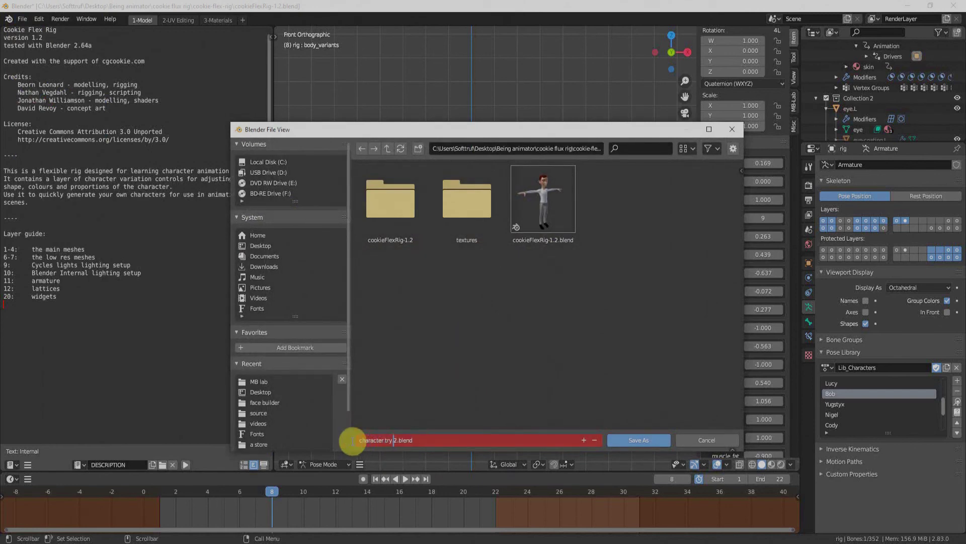
key(Return)
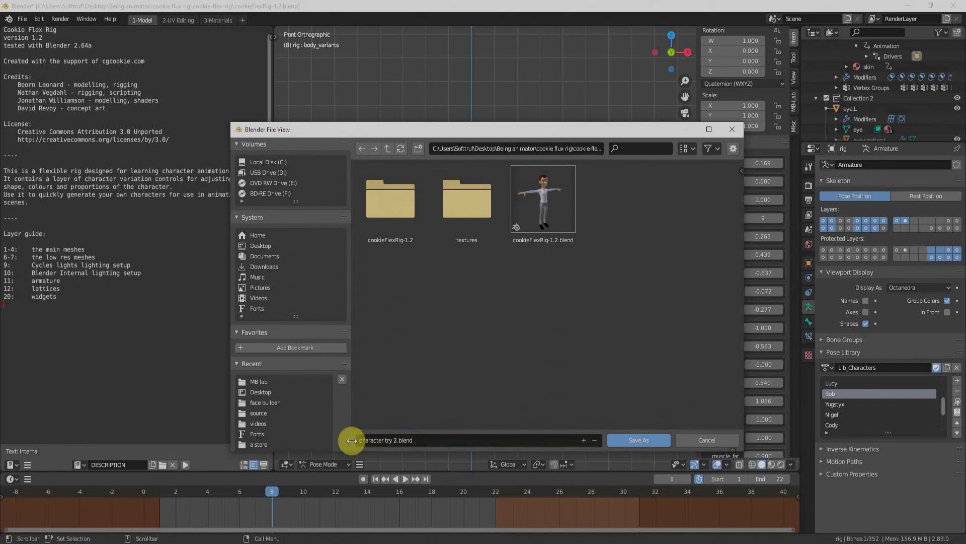
click(636, 440)
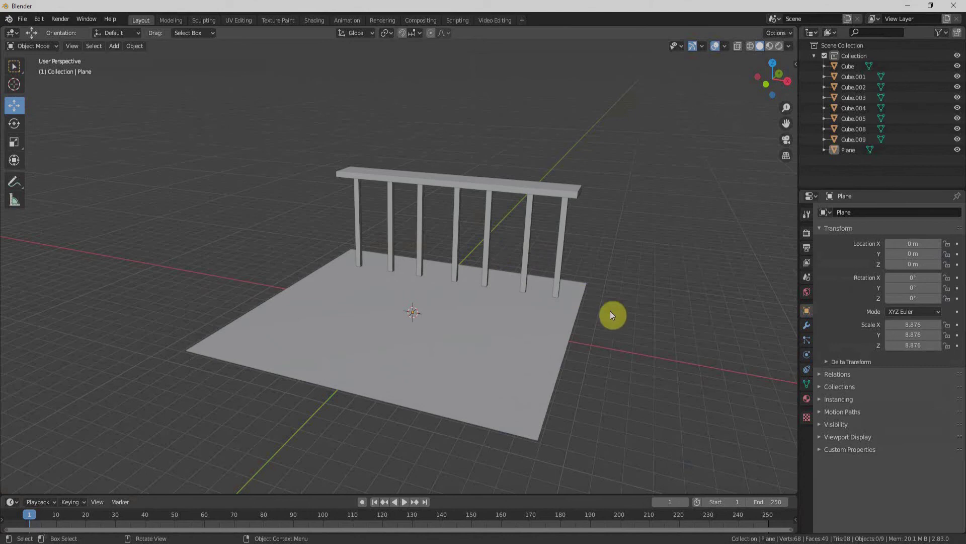
Orbit the view to inspect the environment's ground plane and seven-post railing
middle_drag(619, 316, 182, 195)
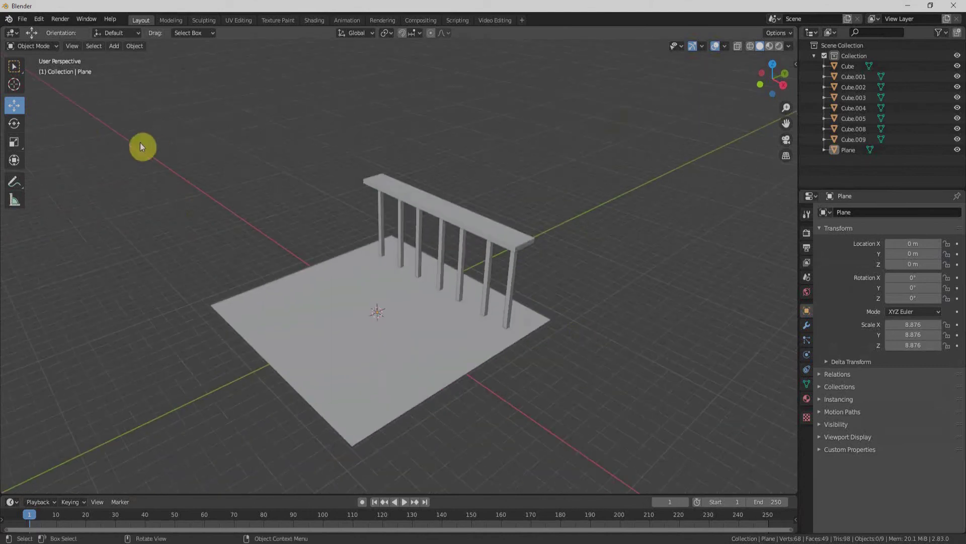
click(25, 19)
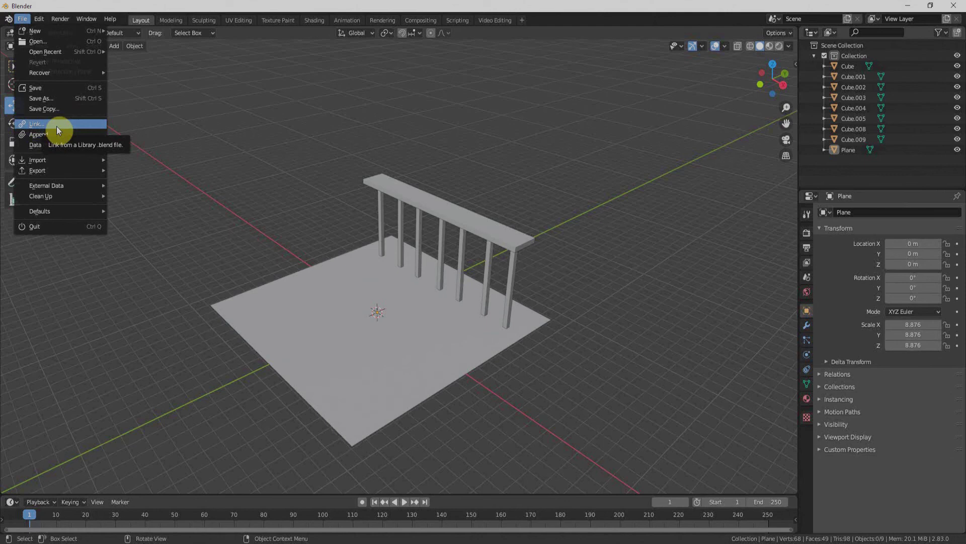
Link the cookieFlexRig collection from character try 2.blend's Collection folder into the scene
click(56, 125)
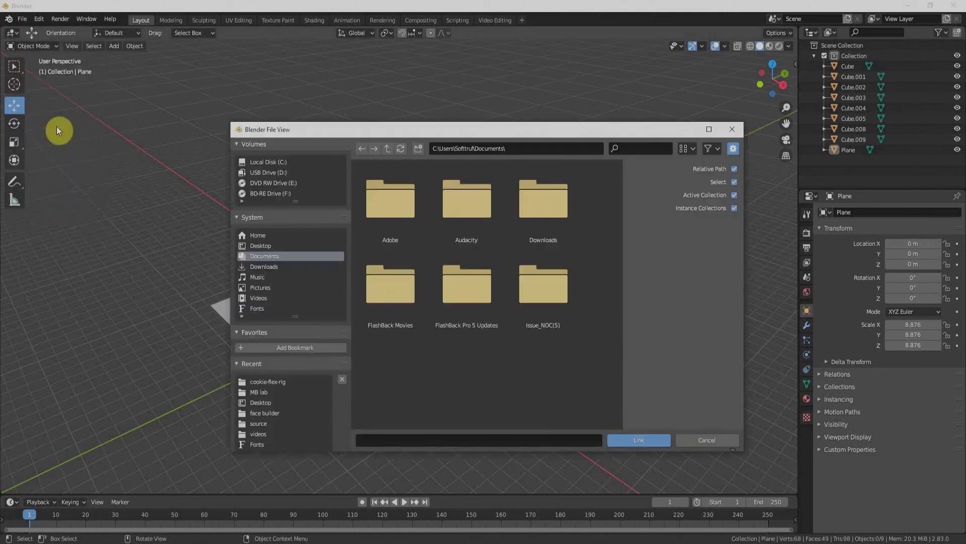
click(262, 384)
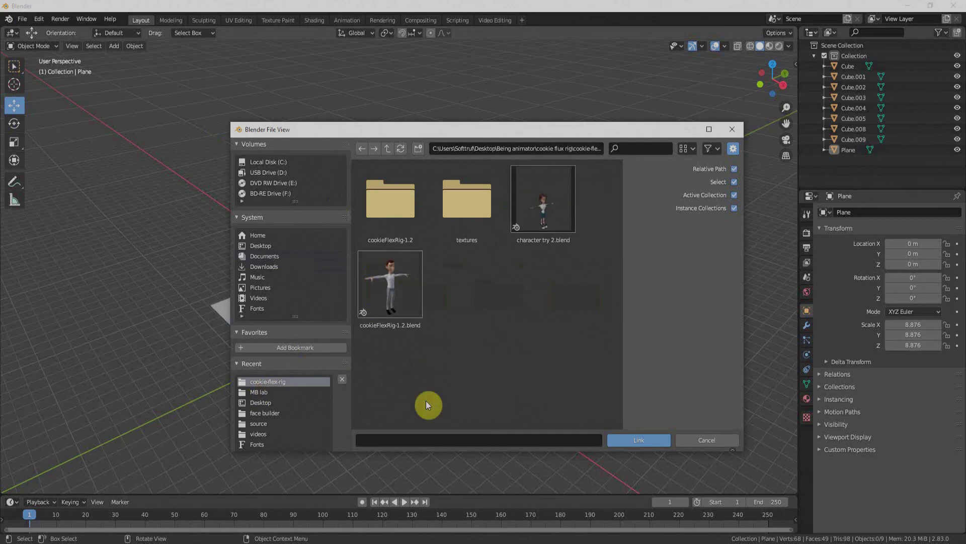
click(577, 176)
click(642, 440)
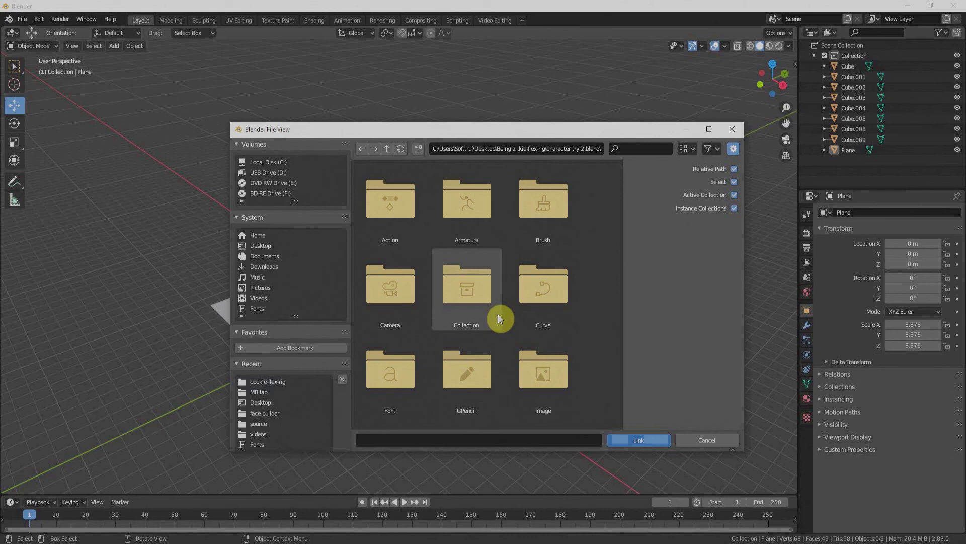
double_click(473, 284)
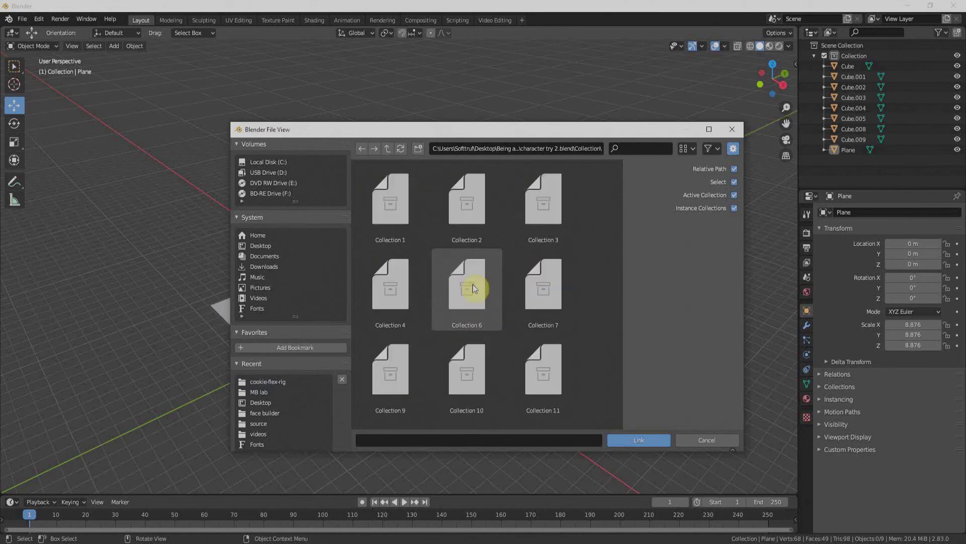
scroll(473, 284, down, 3)
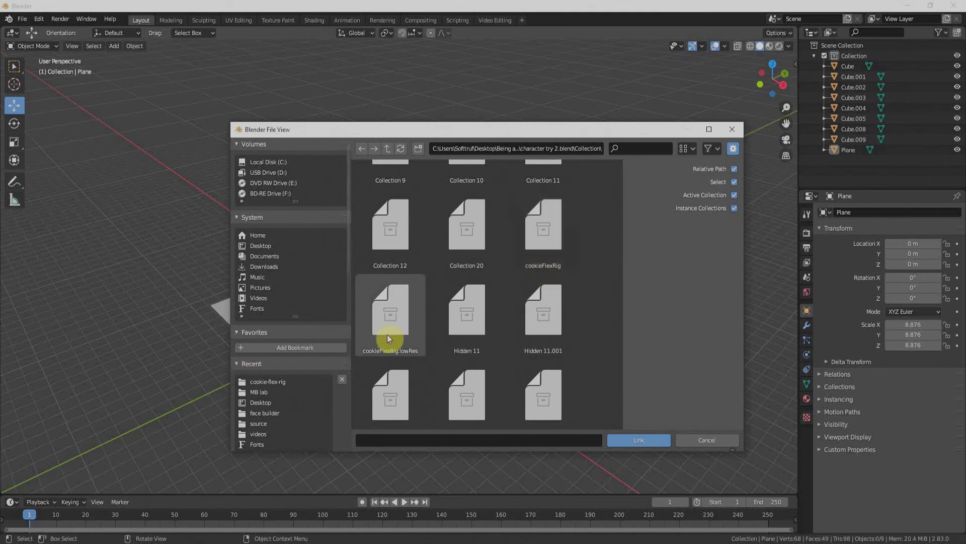
click(538, 229)
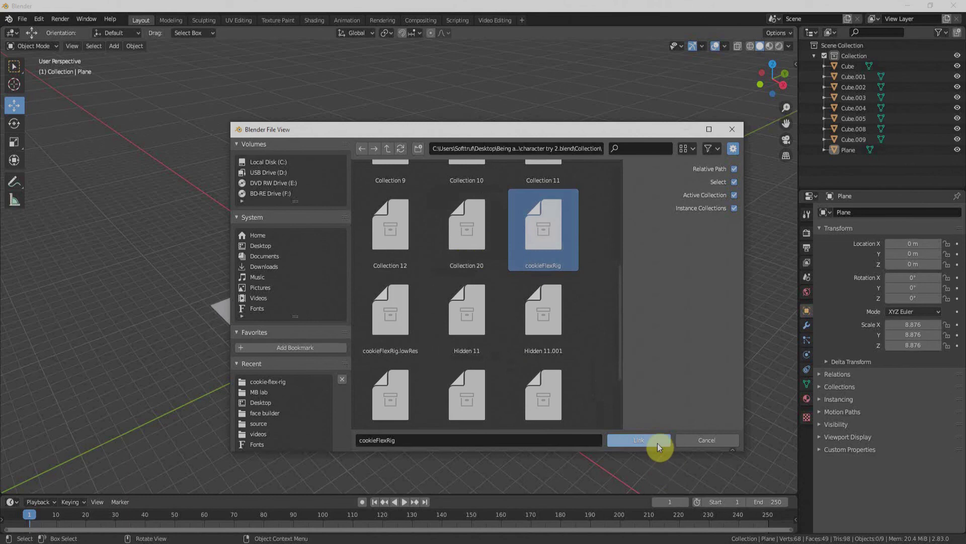
click(638, 440)
View the linked character from the front with the sidebar showing
scroll(393, 374, up, 6)
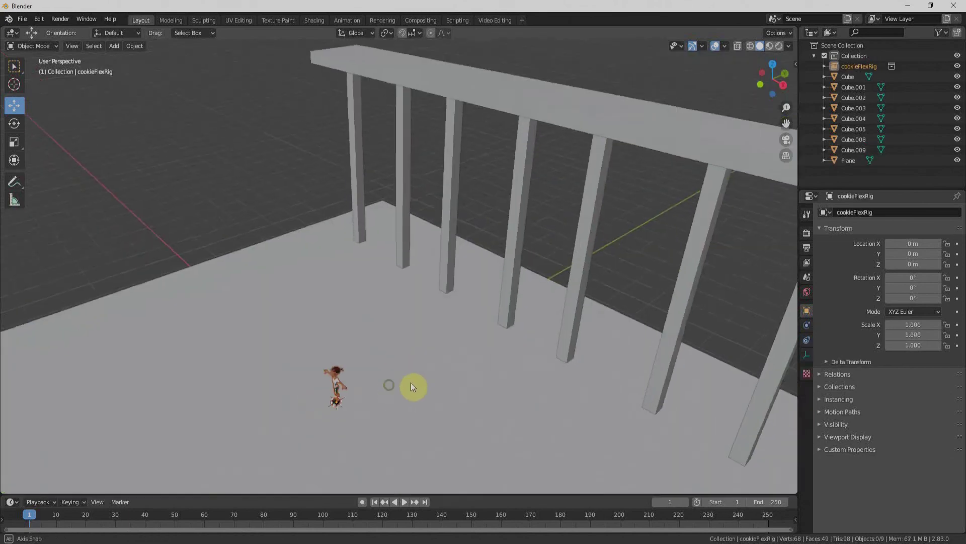
middle_drag(417, 379, 421, 378)
key(KP_1)
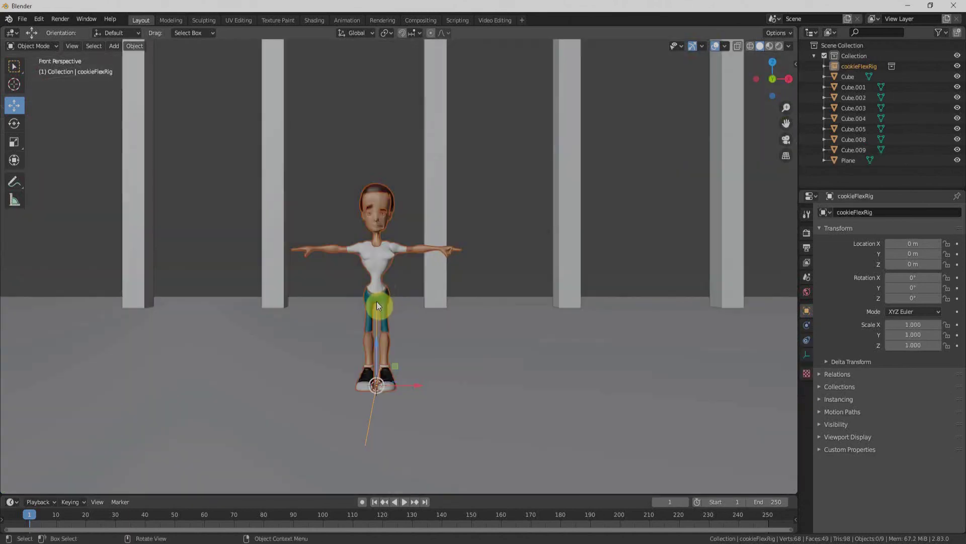
click(795, 63)
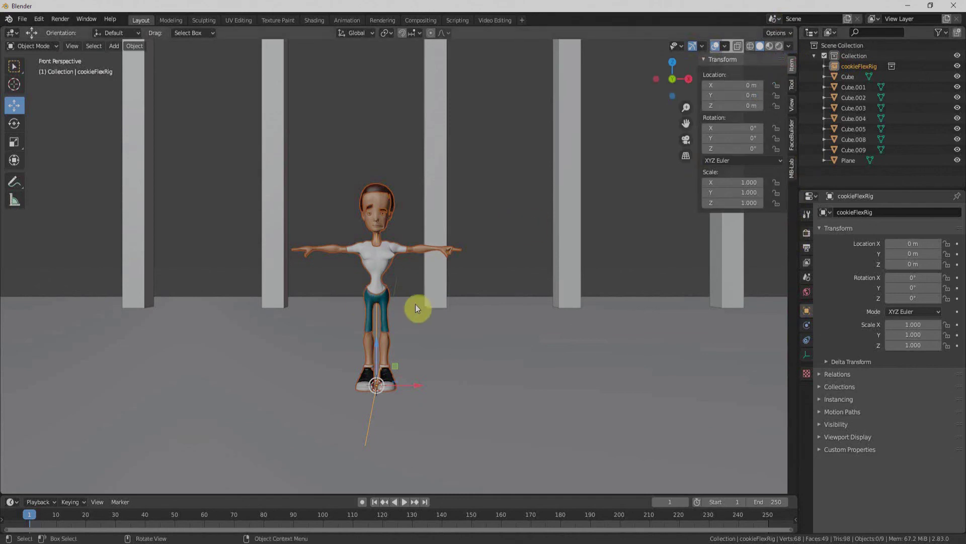
Make a proxy of the linked cookieFlexRig armature and select cookieFlexRig_proxy
key(F3)
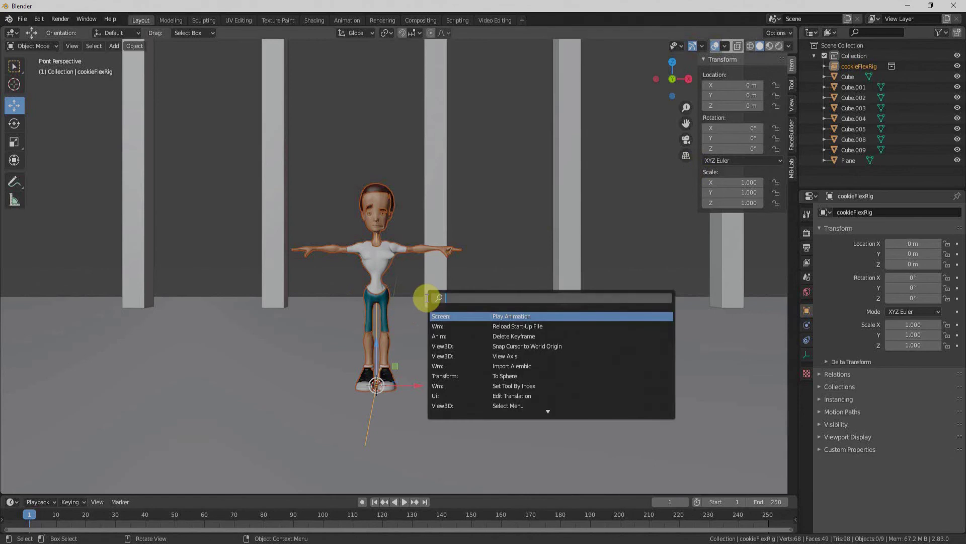
text(proxy)
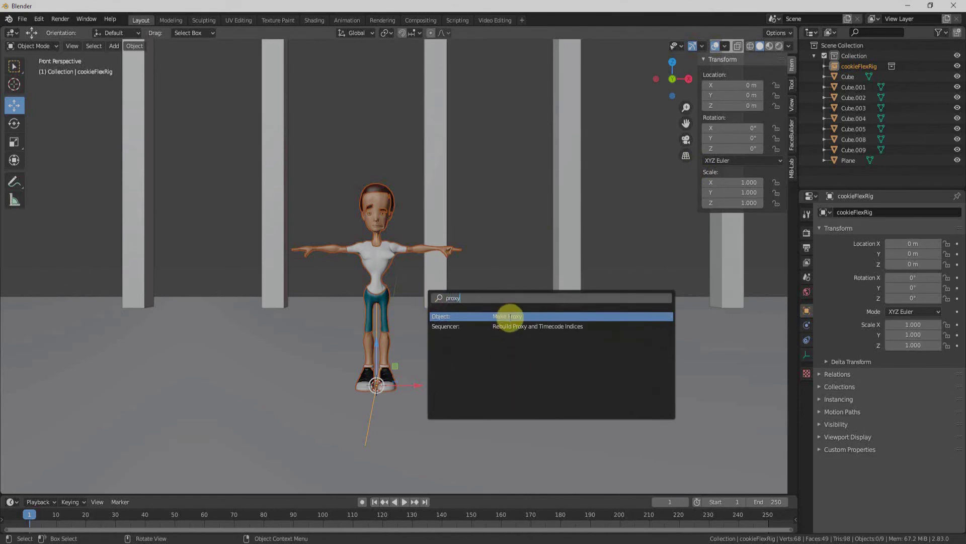
click(509, 316)
text(cookie)
key(Return)
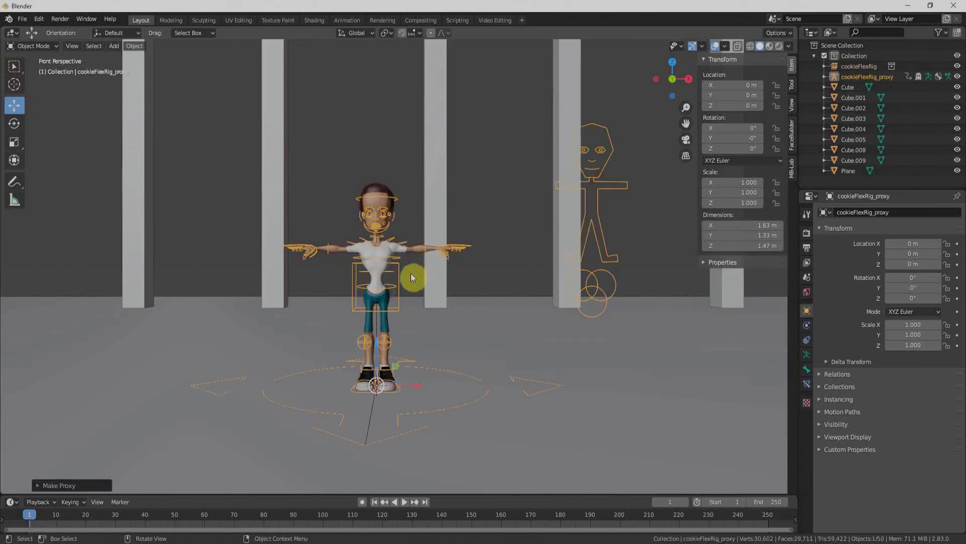
click(424, 249)
click(424, 250)
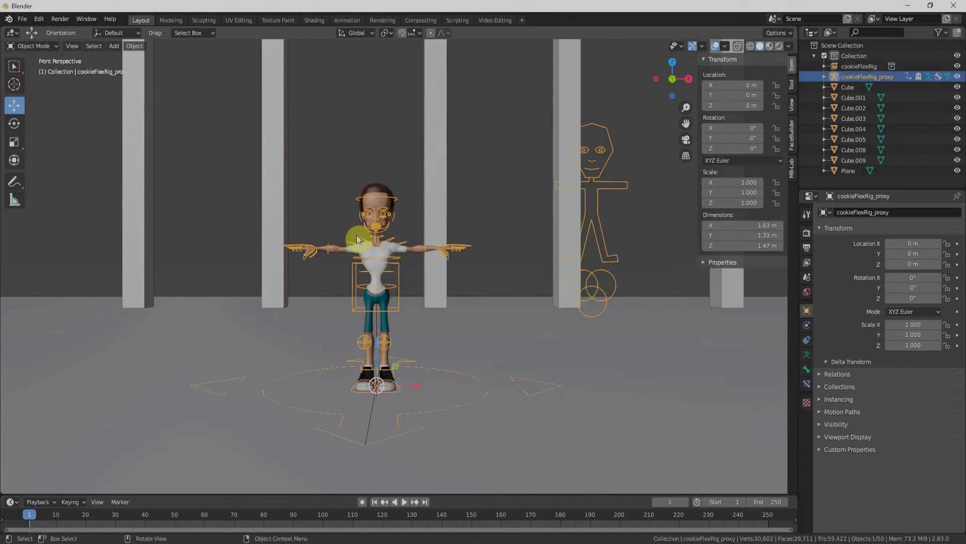
click(35, 45)
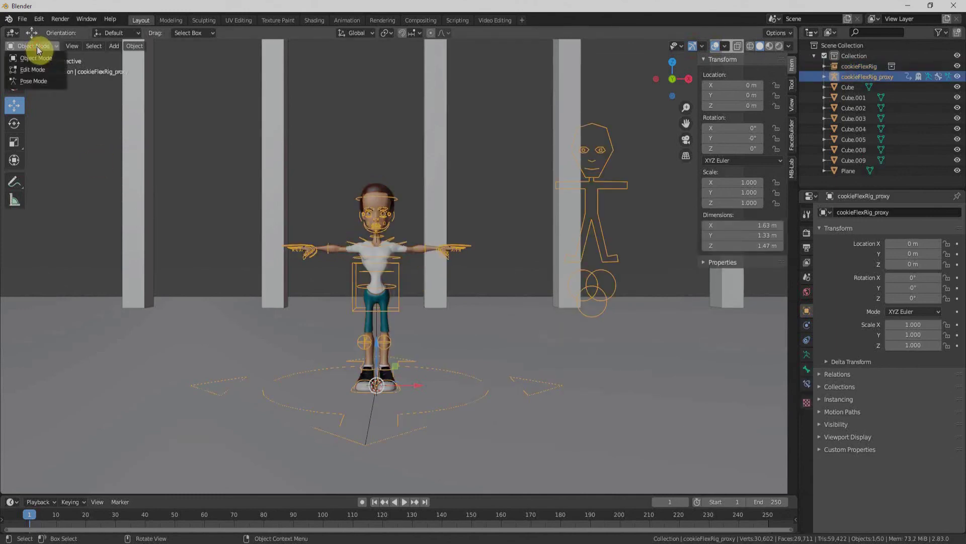
In Pose Mode, rotate the proxy rig's arm bones down from the T-pose
click(32, 80)
click(427, 246)
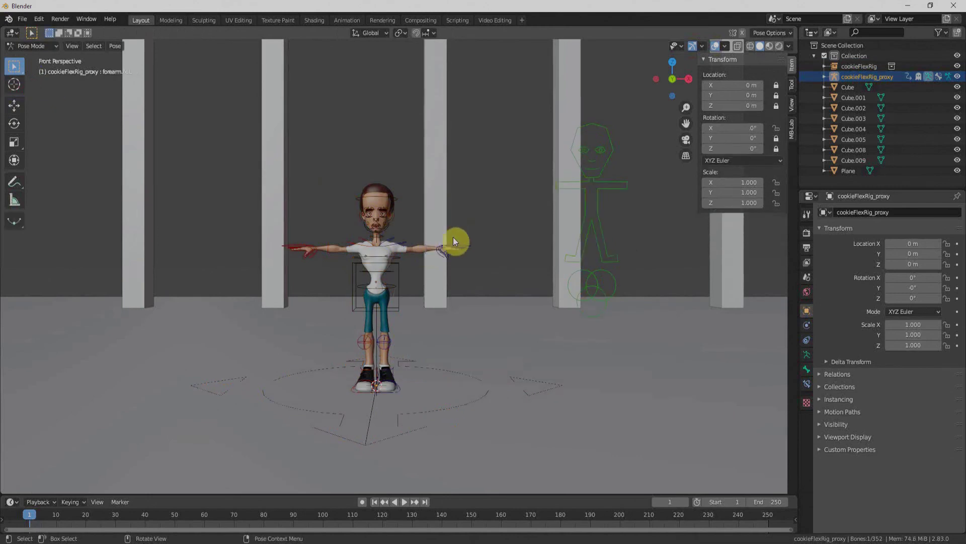
key(r)
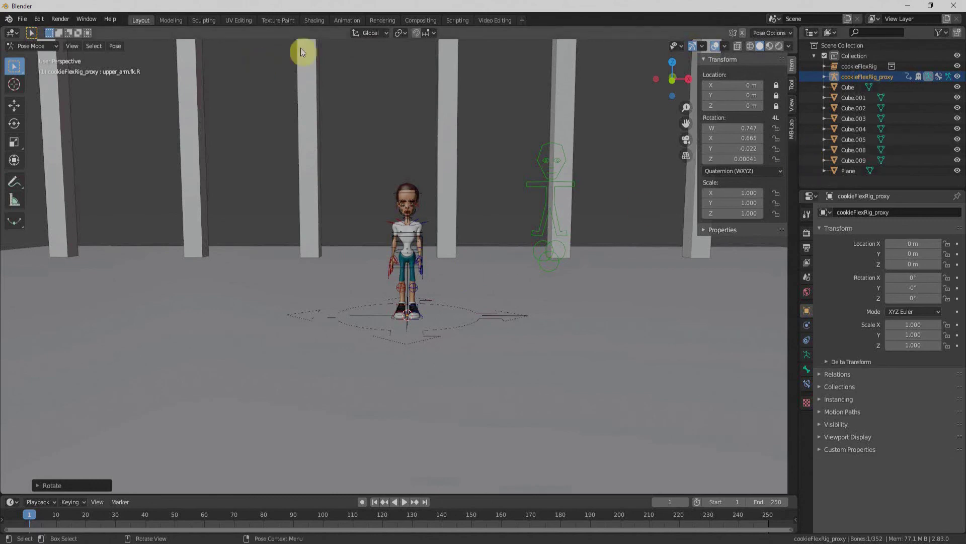
click(463, 19)
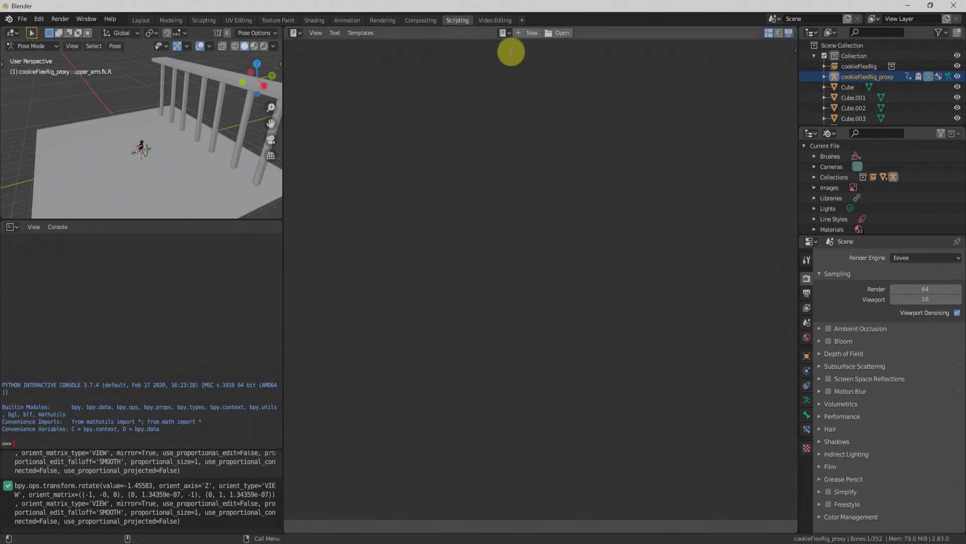
Create a new text block and link rig_ui_panels.py from the character file's Text data
click(530, 33)
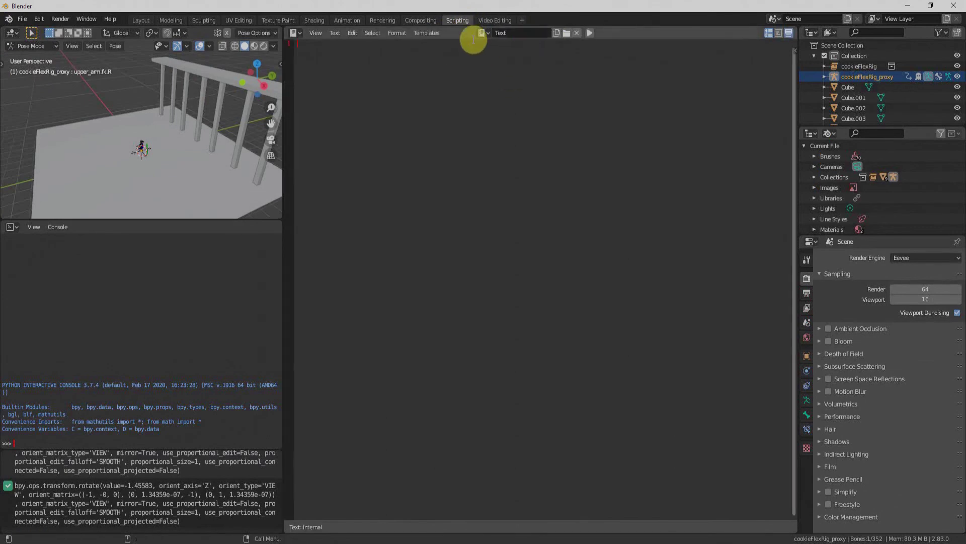
click(23, 19)
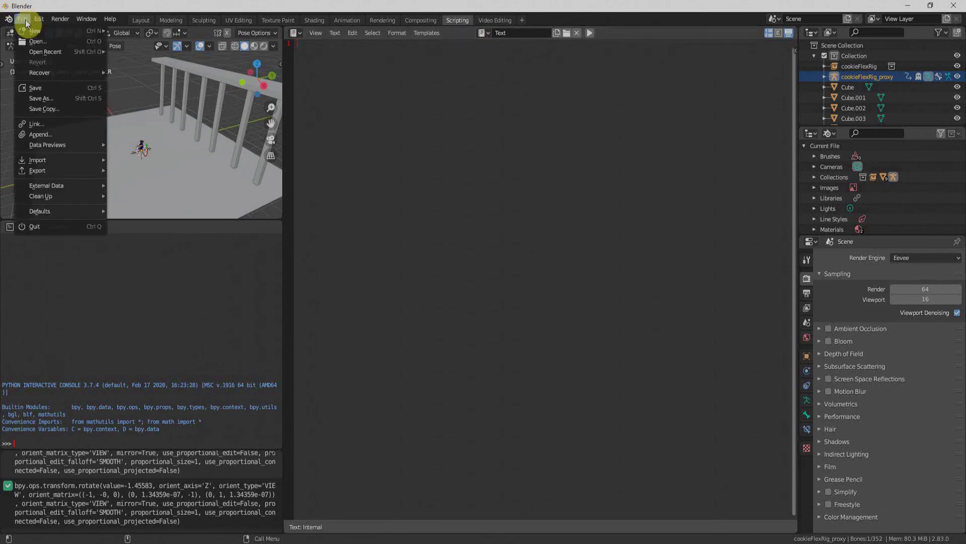
mouse_move(28, 146)
click(37, 122)
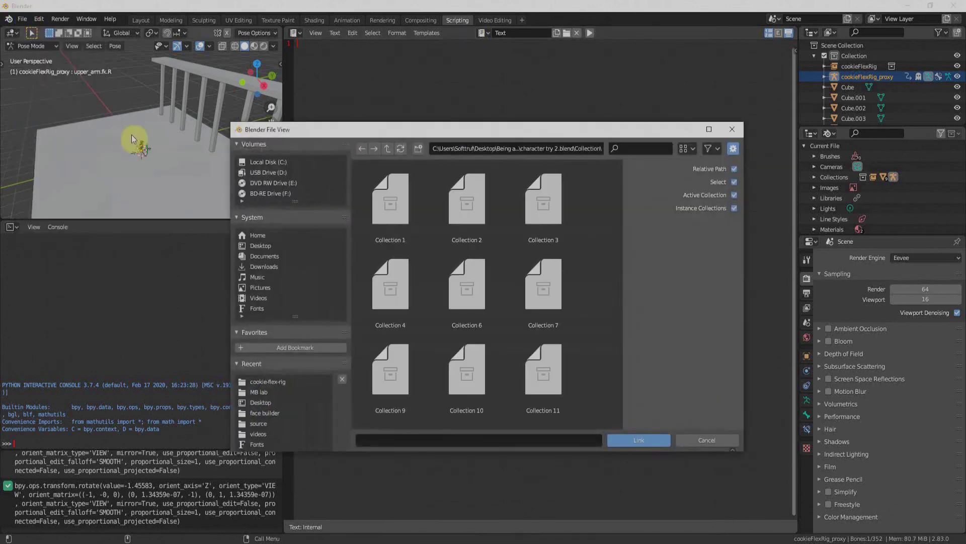
click(391, 150)
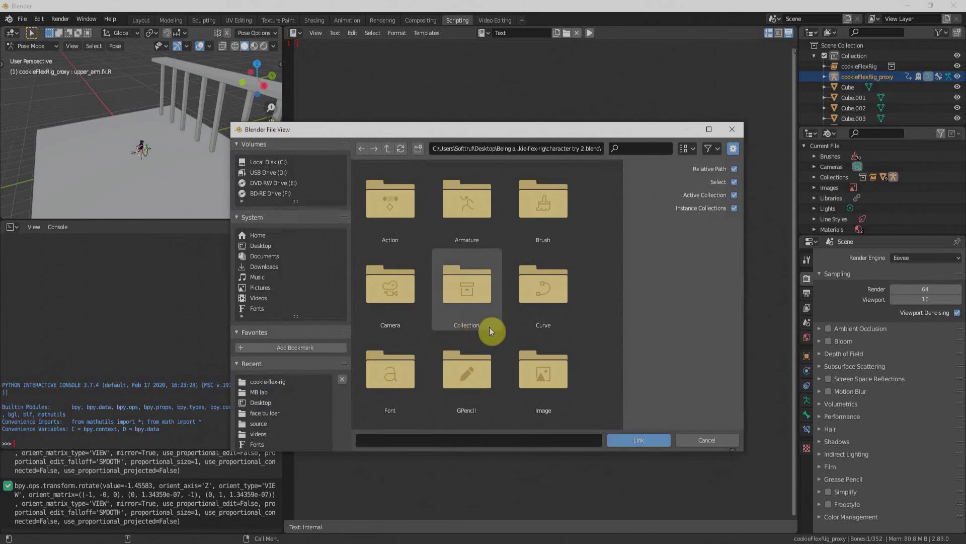
scroll(528, 322, down, 5)
double_click(487, 327)
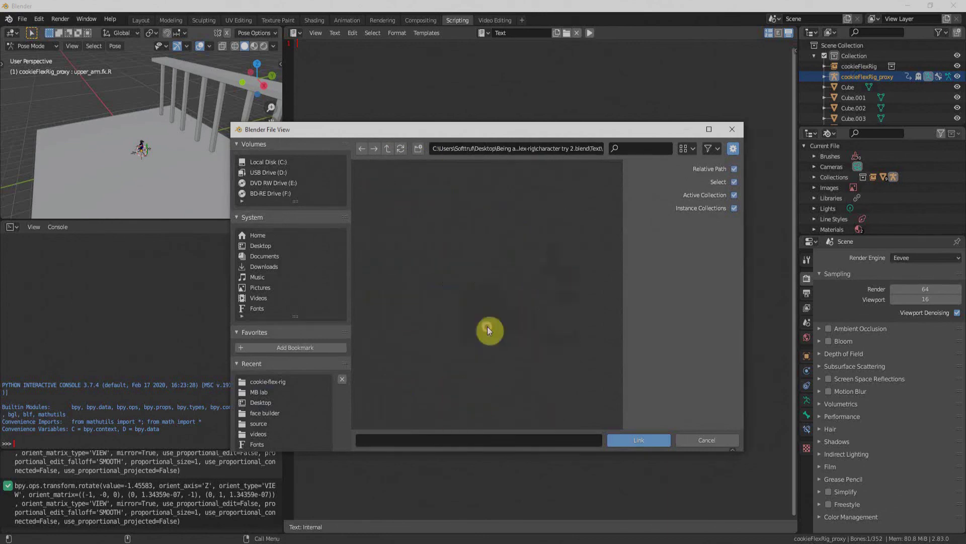
click(461, 196)
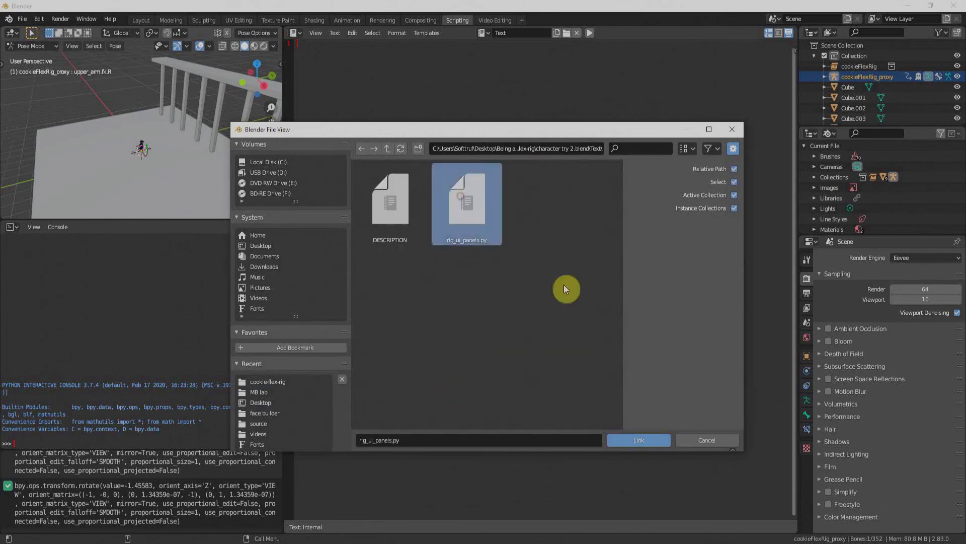
click(648, 439)
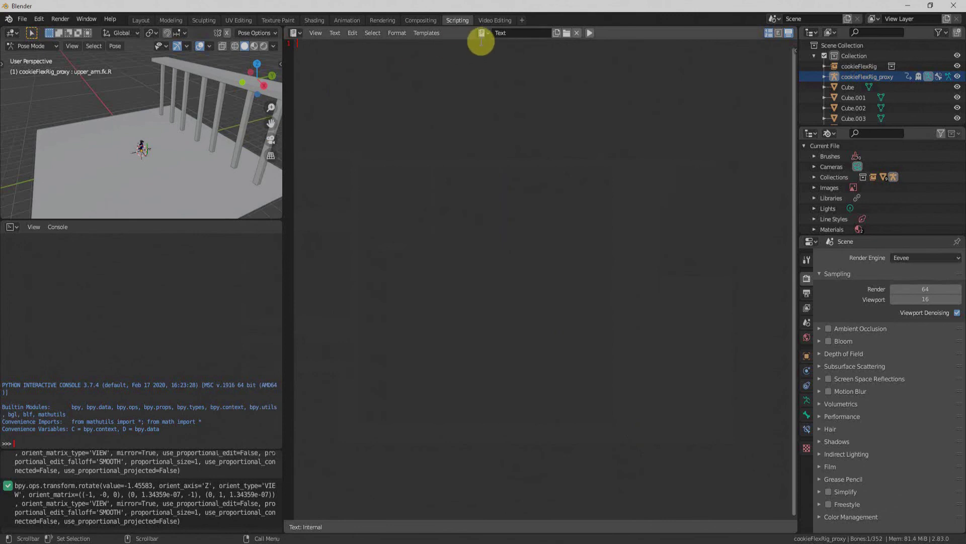
Load rig_ui_panels.py into the text editor and run it
click(489, 32)
click(488, 59)
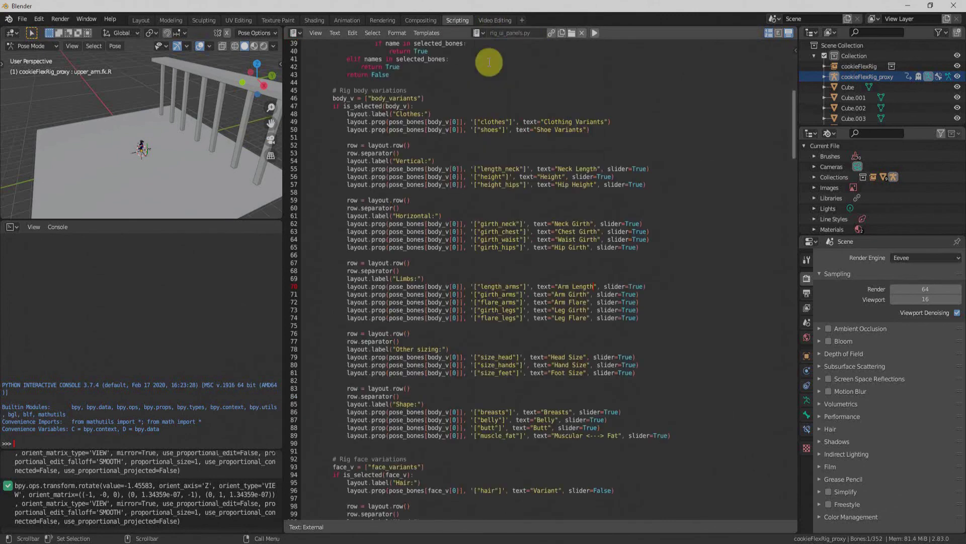
click(595, 33)
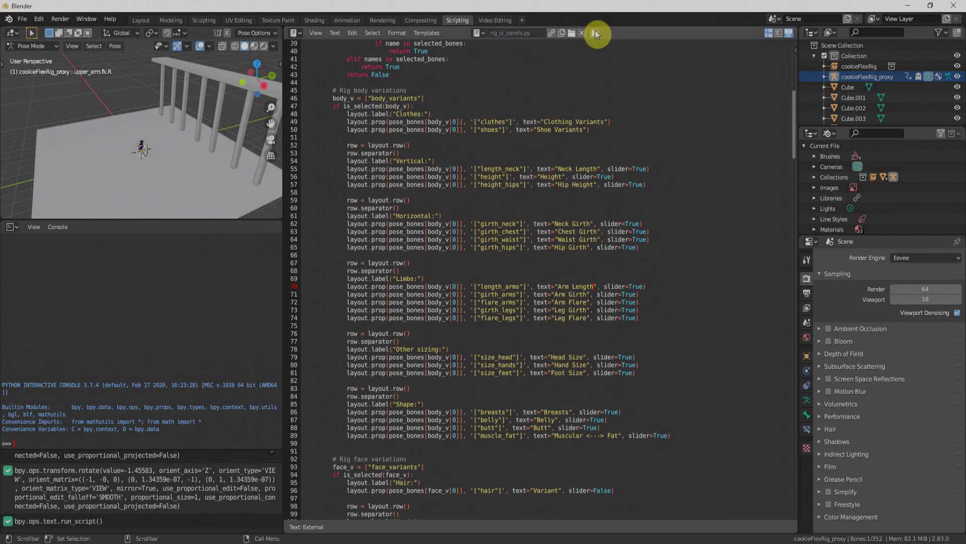
In Layout, show the Misc tab's Rig Main Properties and Rig Layers, framing the character front-on
click(142, 19)
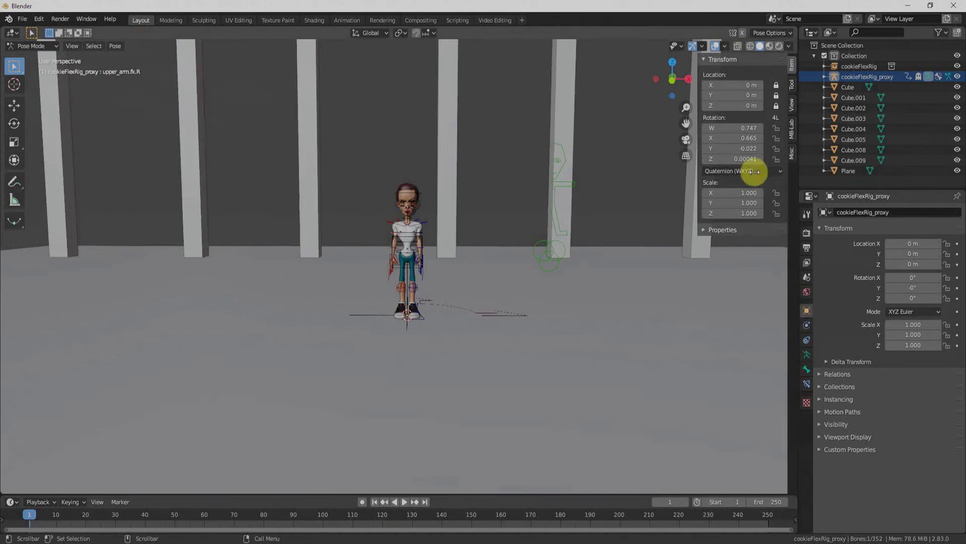
click(792, 153)
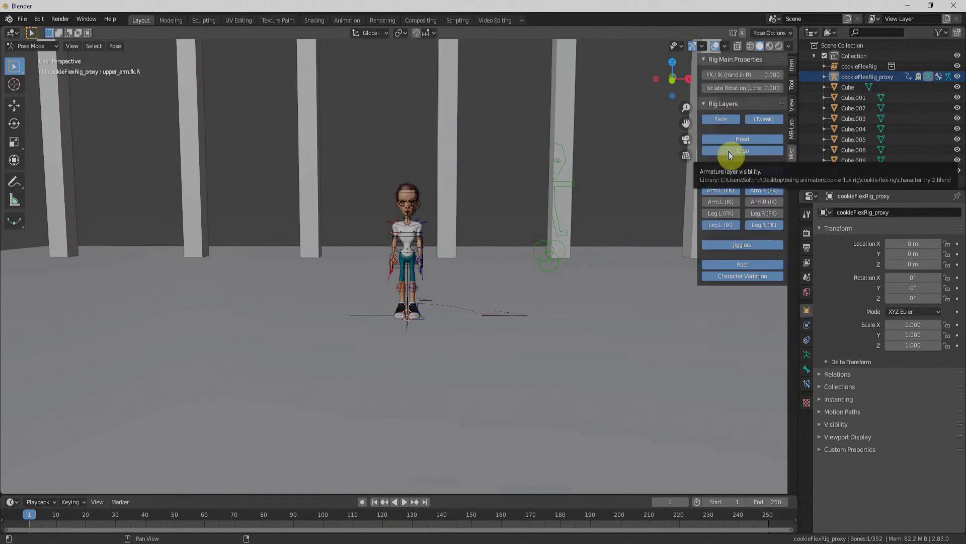
scroll(454, 241, up, 8)
middle_drag(481, 258, 468, 257)
scroll(468, 260, down, 3)
scroll(377, 318, down, 2)
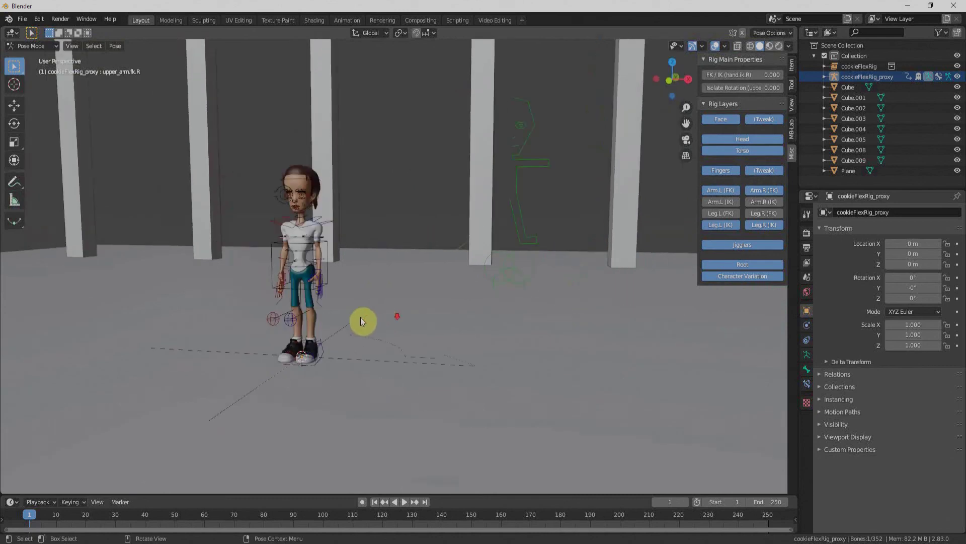
middle_drag(360, 321, 379, 337)
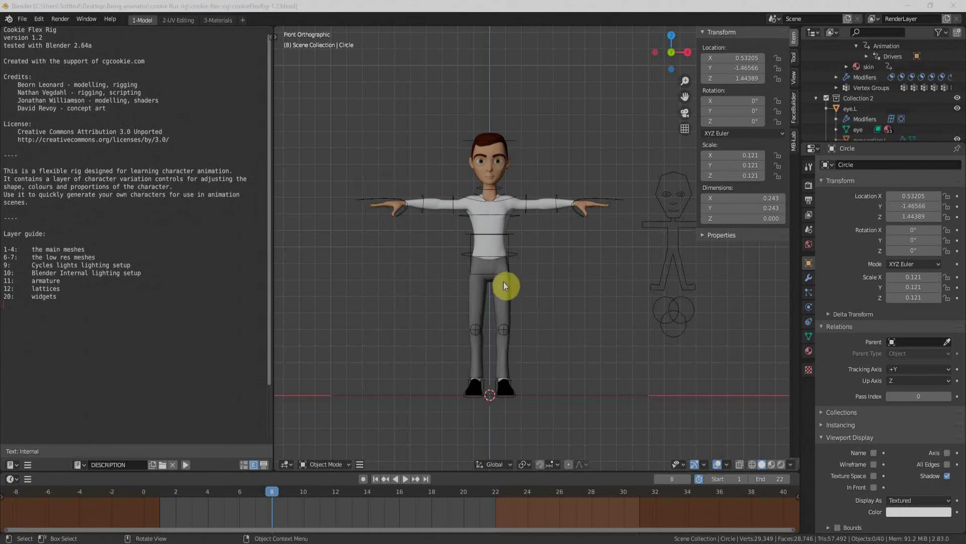
Save a copy of the rig file named 'scond character.blend'
click(22, 20)
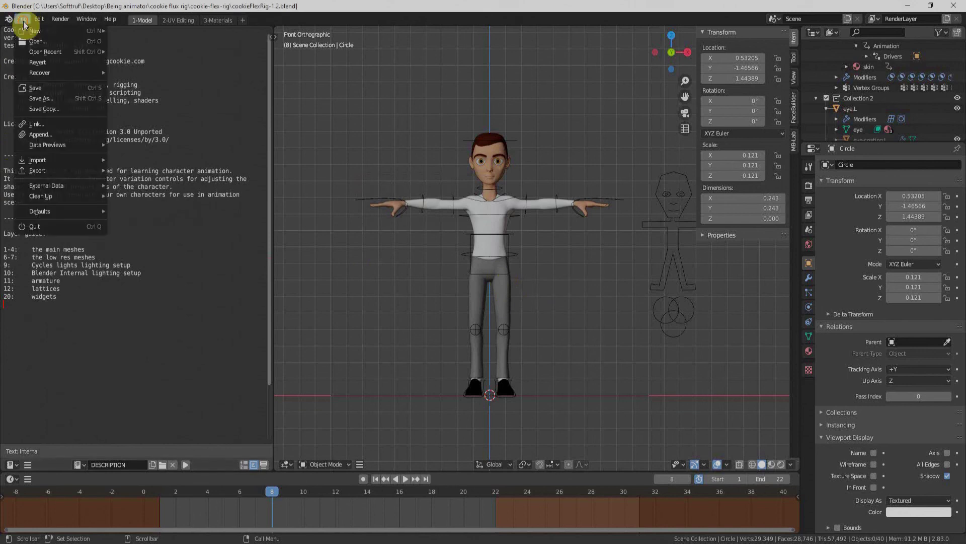
click(45, 99)
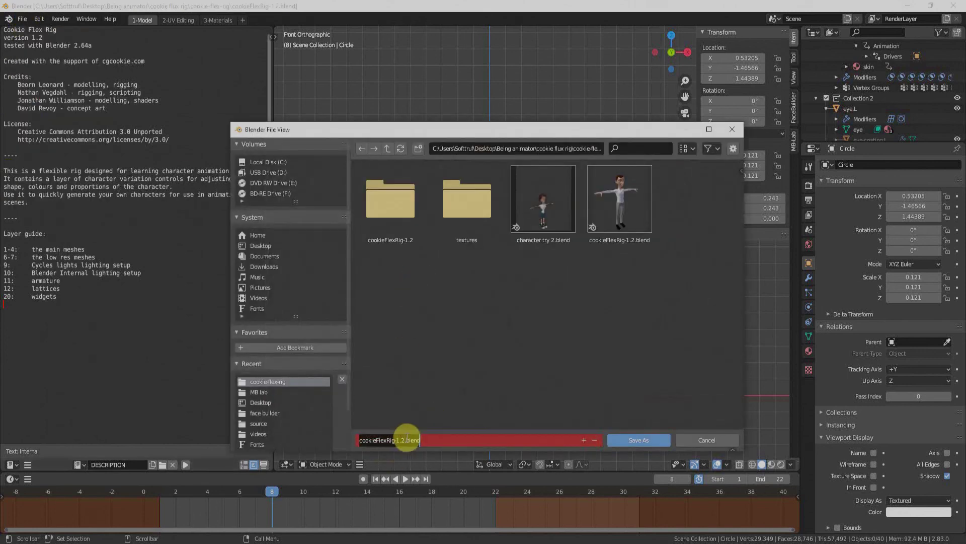
click(364, 440)
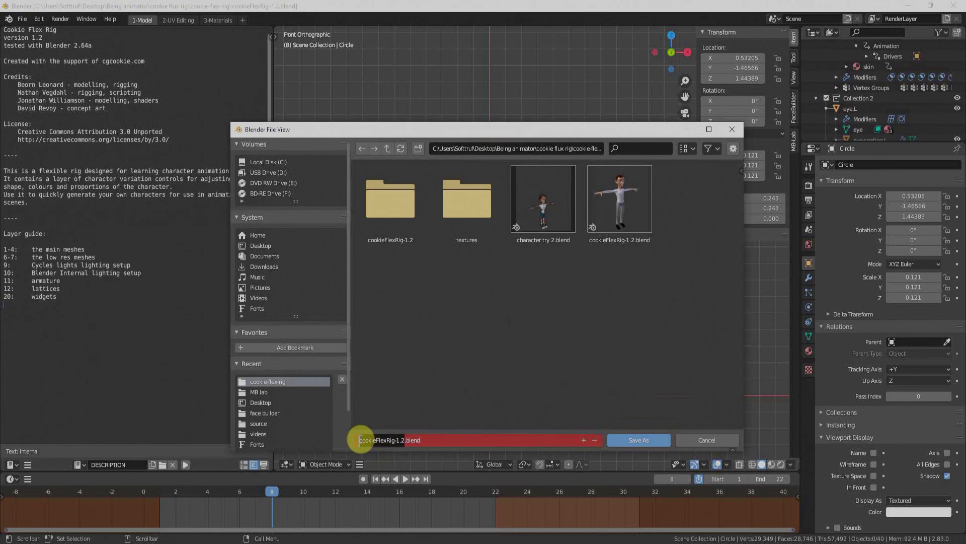
text(icon)
text(d)
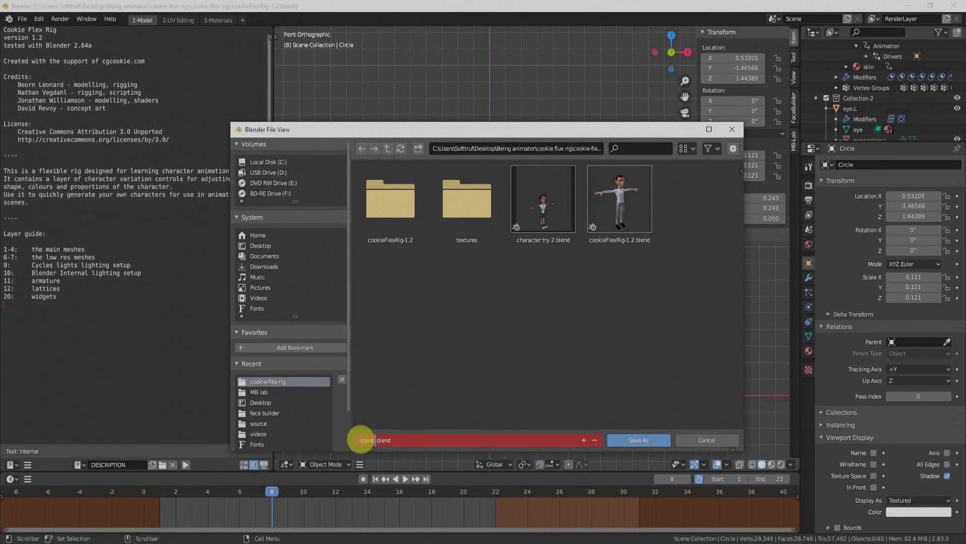
text( character)
key(Return)
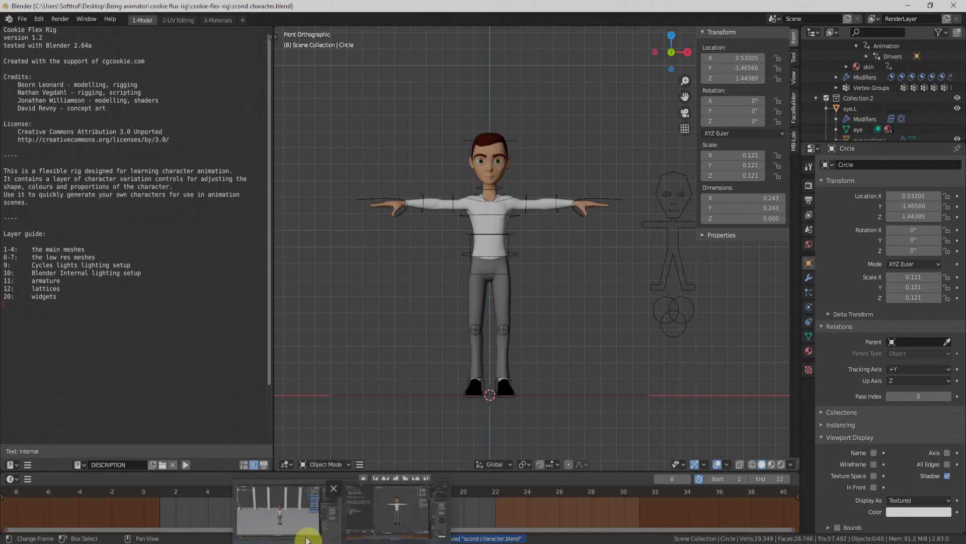
Link cookieFlexRig from scond character.blend into the environment scene as cookieFlexRig.001
click(303, 519)
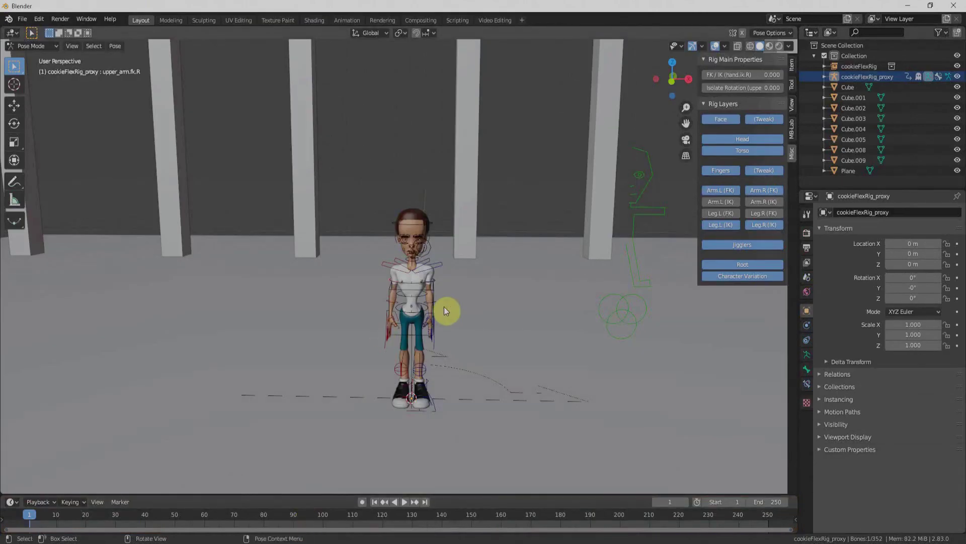
scroll(444, 307, down, 3)
scroll(449, 301, down, 3)
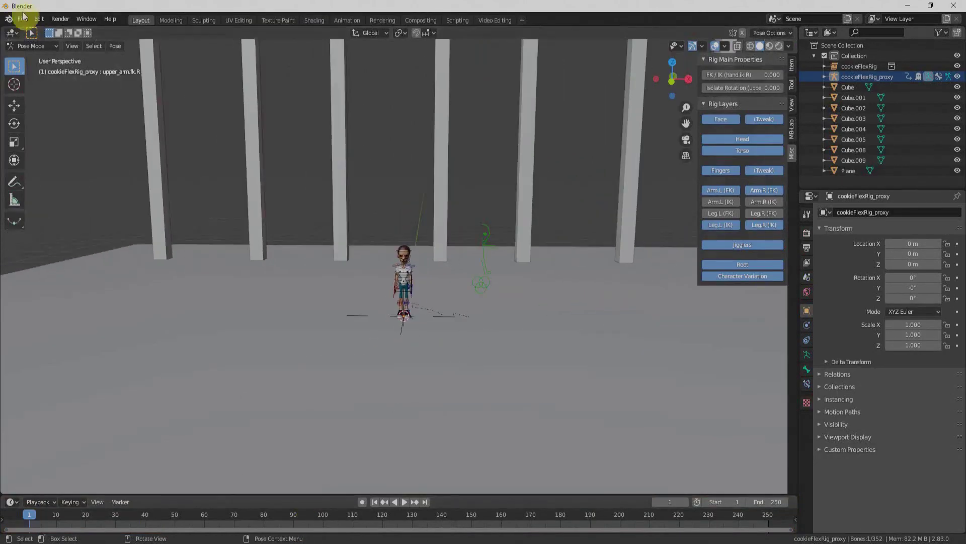
click(22, 22)
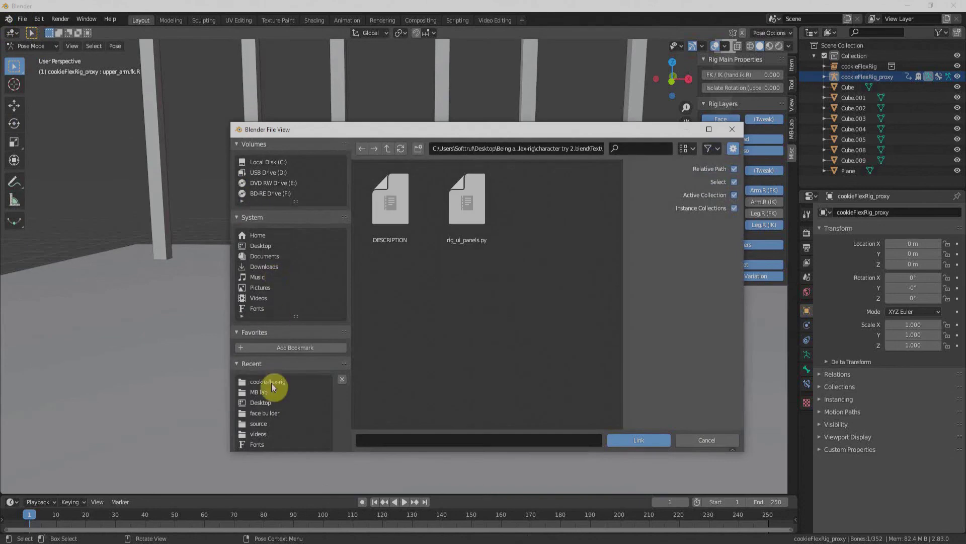
click(271, 383)
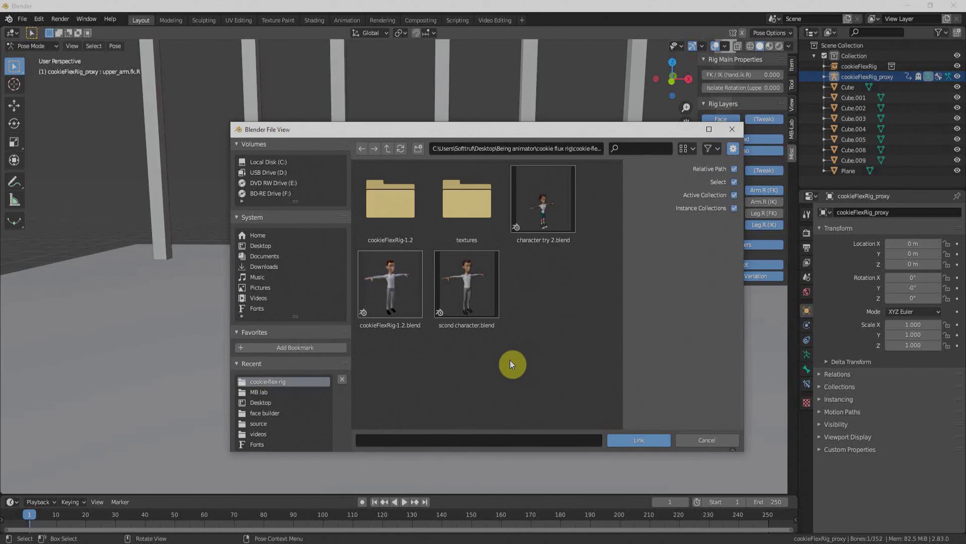
double_click(476, 288)
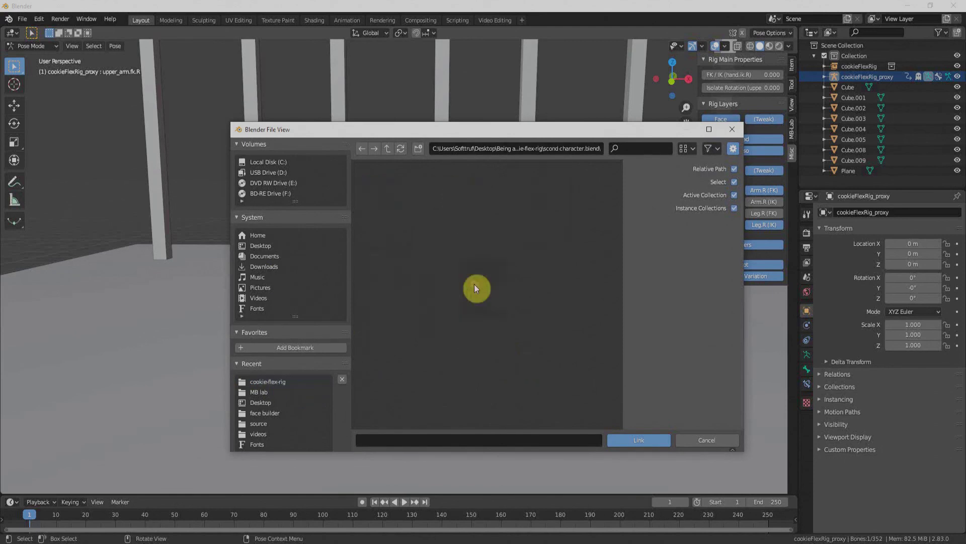
double_click(464, 297)
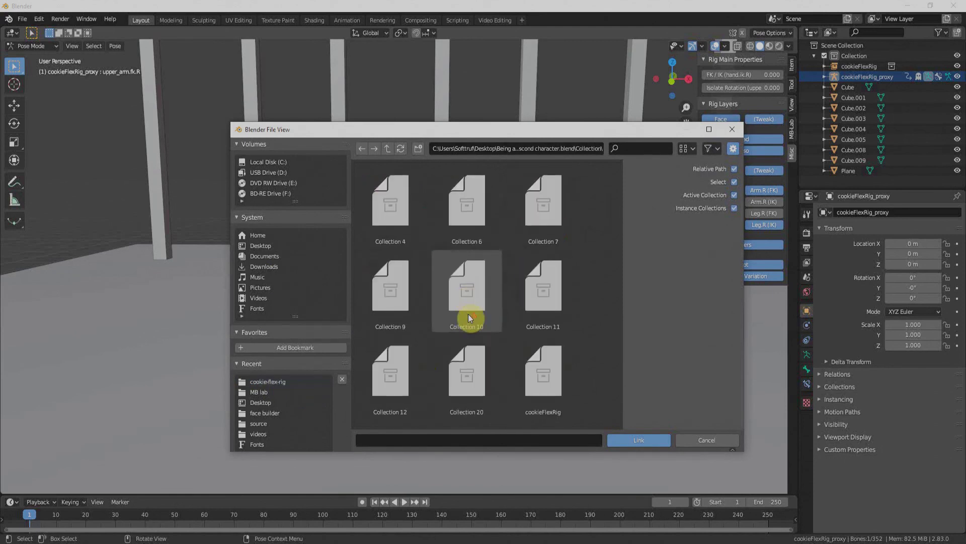
scroll(470, 312, down, 5)
click(556, 259)
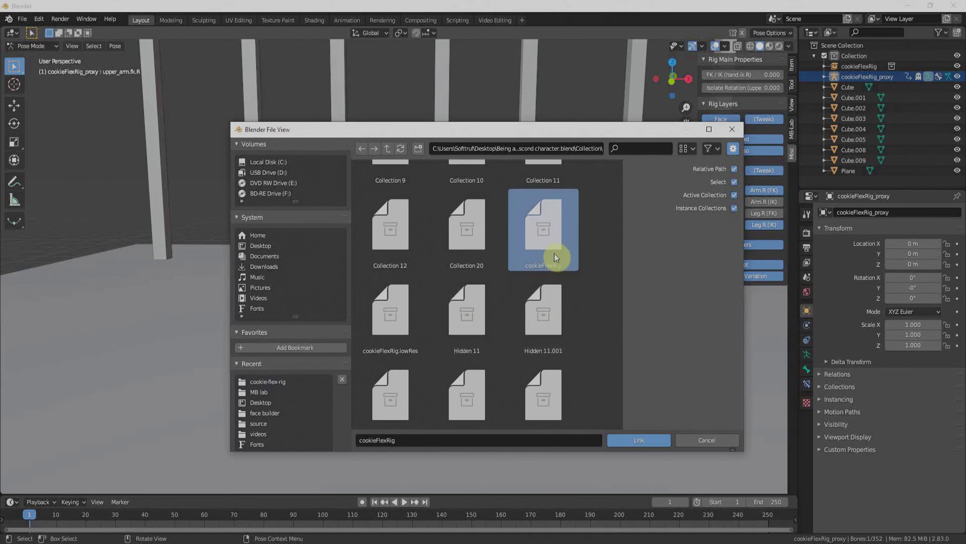
double_click(554, 253)
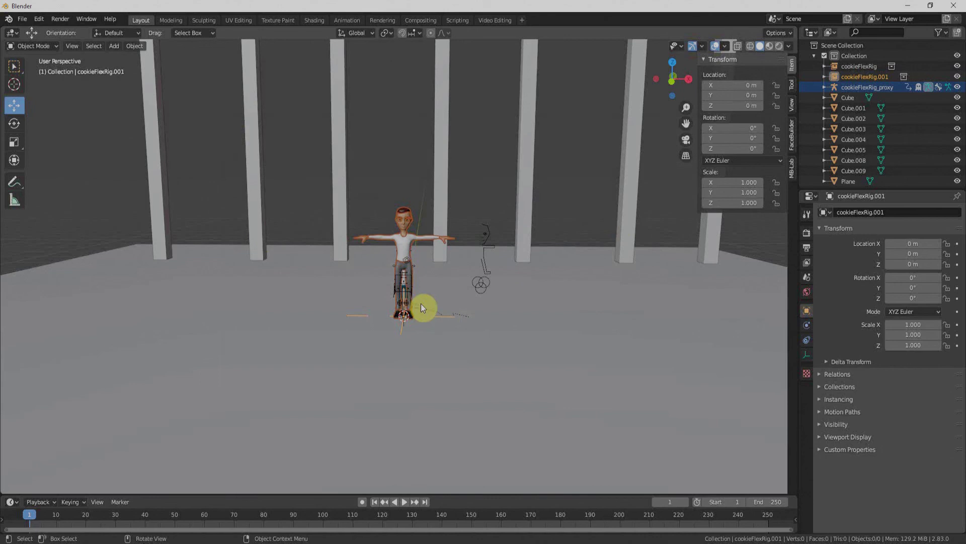
Run Make Proxy on the second linked character's rig, creating cookieFlexRig.001_proxy
key(F3)
text(Make Proxy)
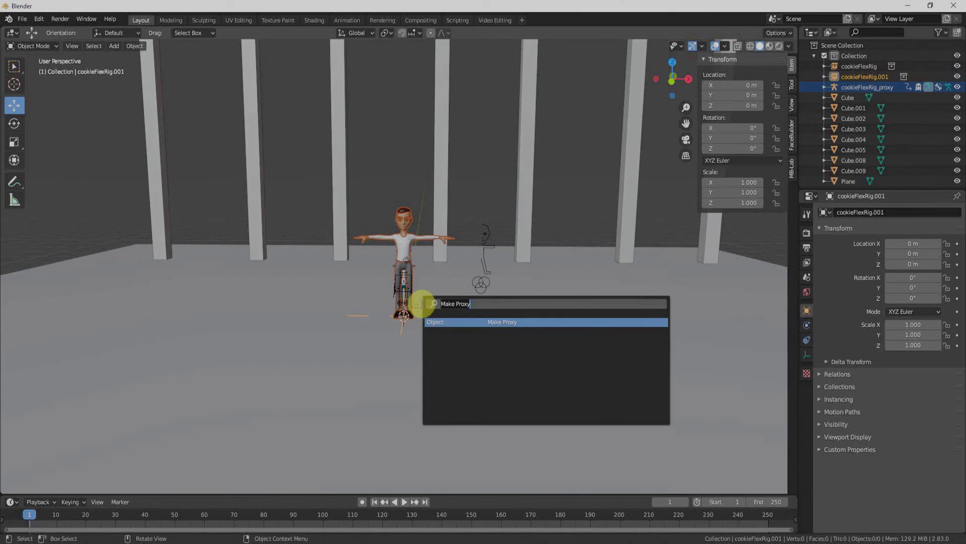
click(478, 319)
text(rig)
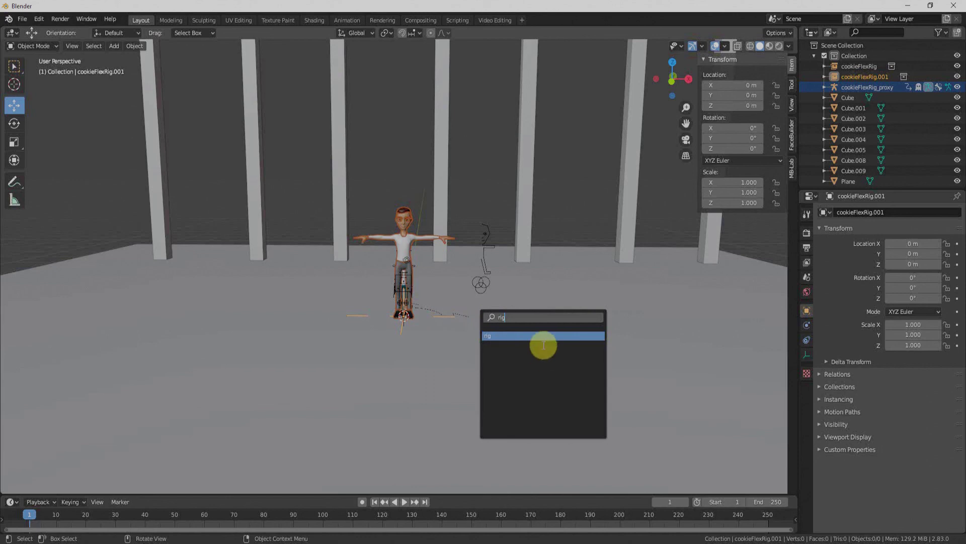
click(531, 334)
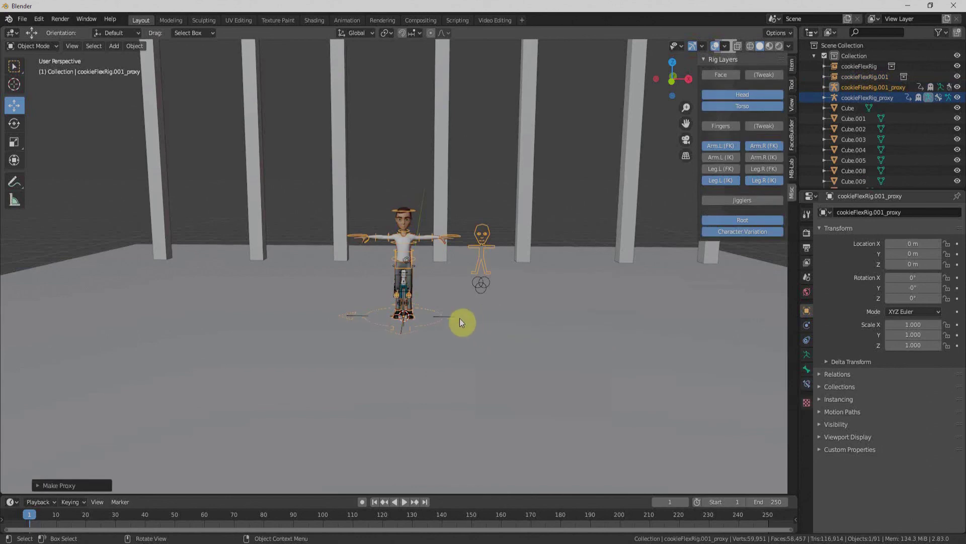
scroll(506, 369, up, 3)
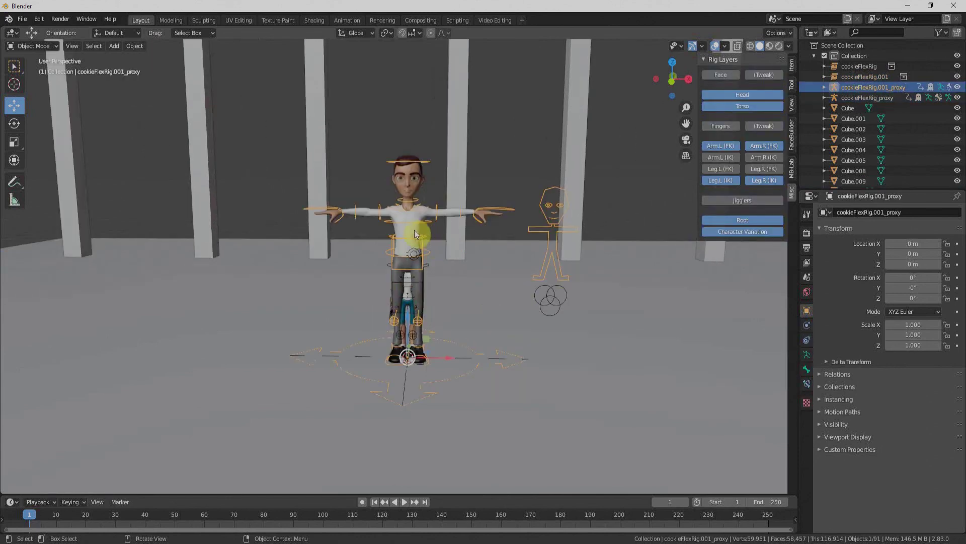
In the Scripting workspace, link rig_ui_panels.py from the second character .blend's Text folder
click(462, 20)
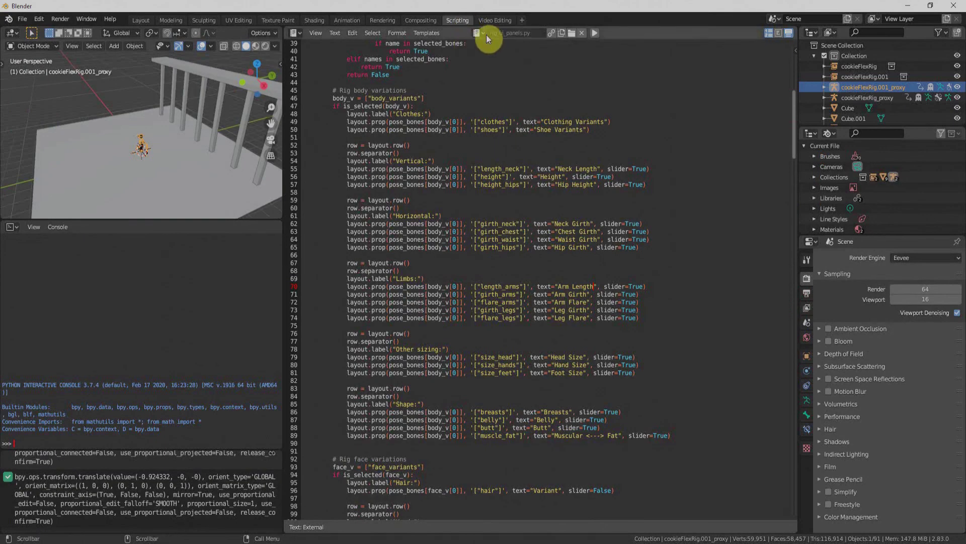
click(22, 19)
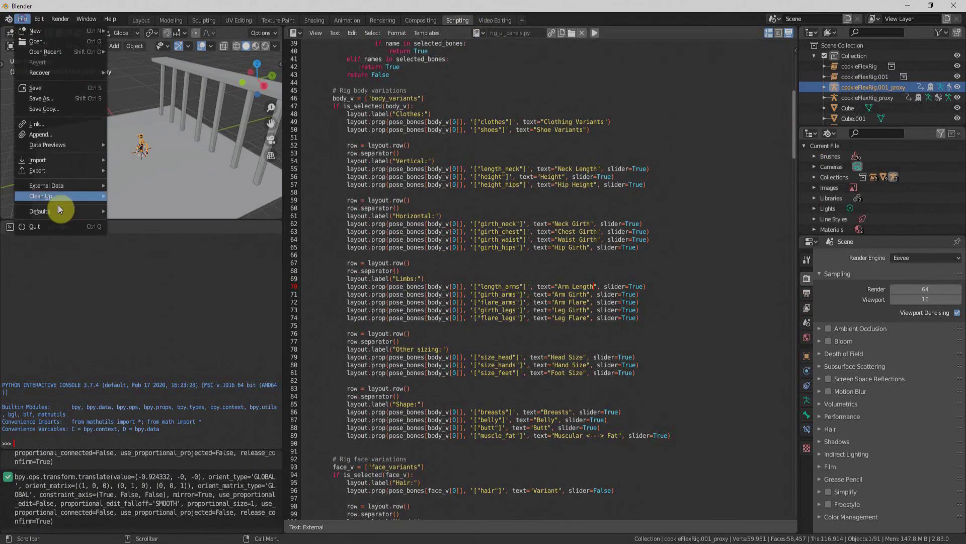
click(36, 124)
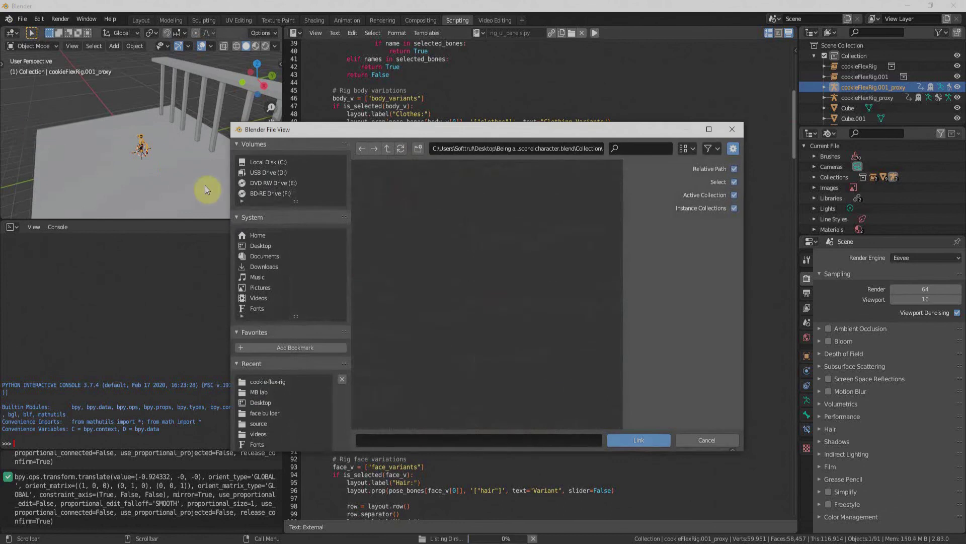
click(387, 148)
scroll(457, 321, down, 5)
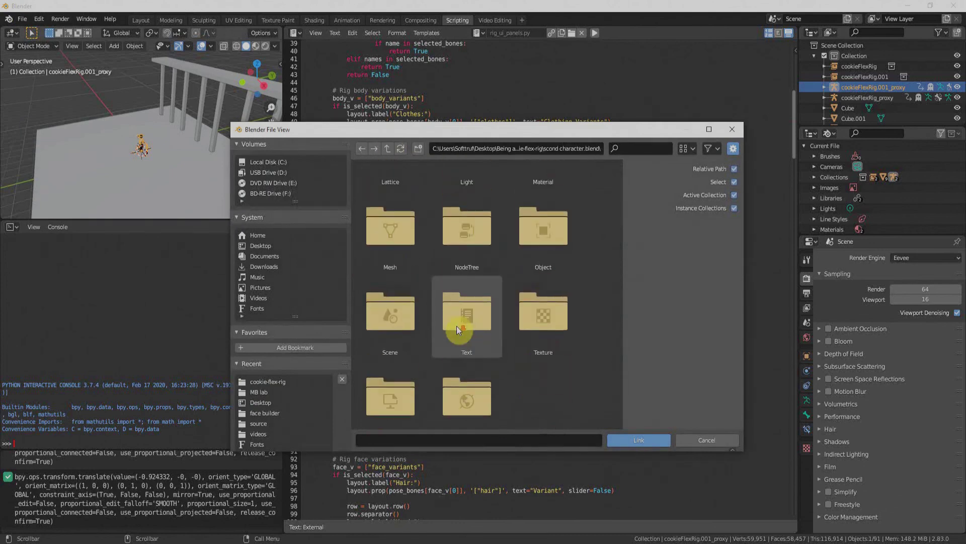
click(459, 312)
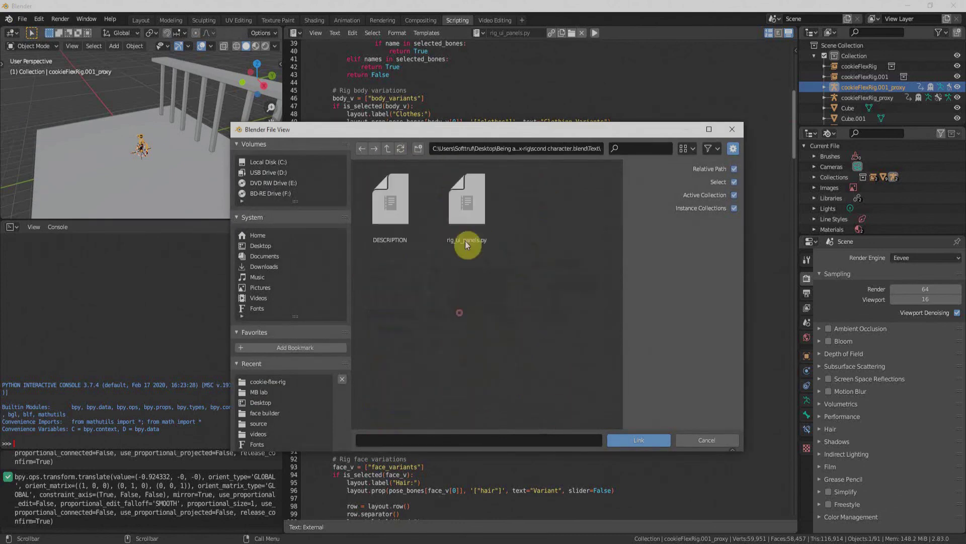
double_click(474, 214)
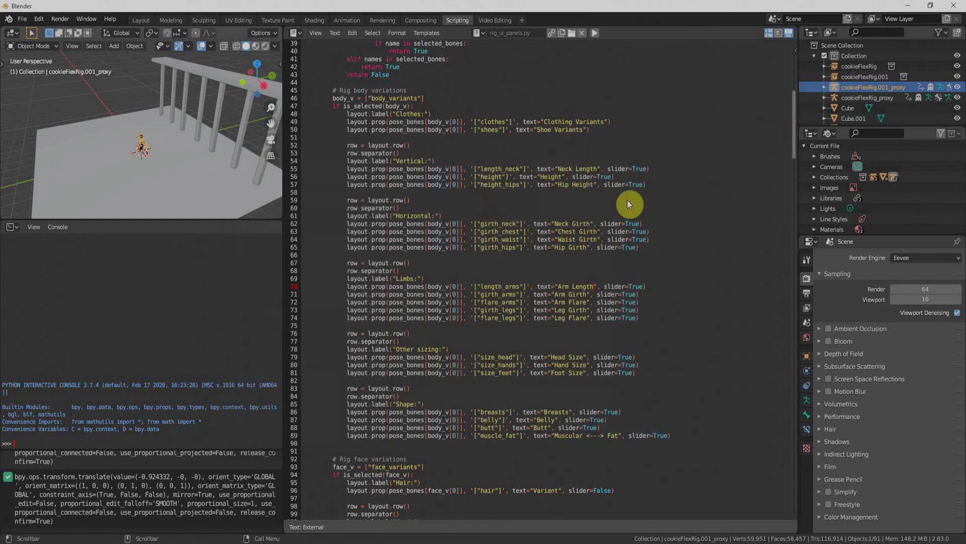
click(478, 33)
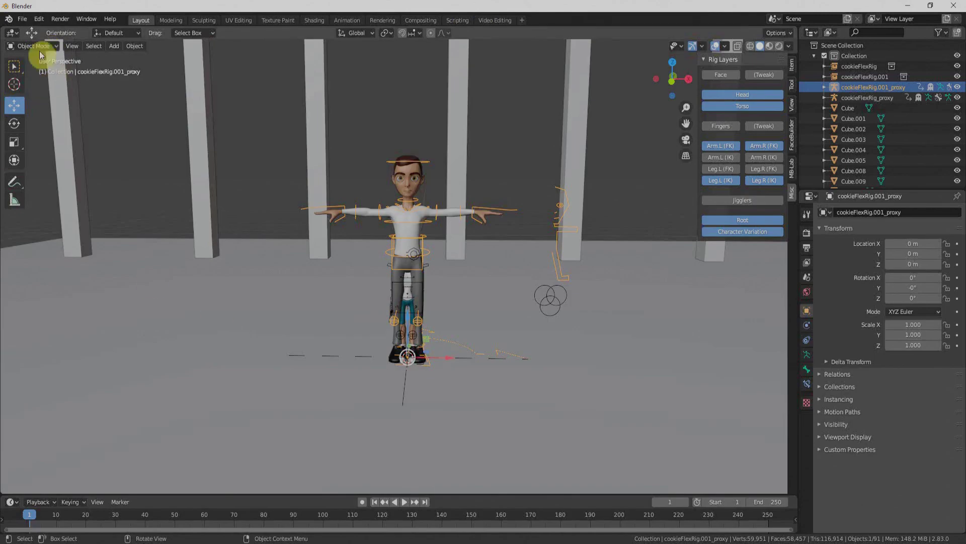
In Pose Mode, drag the second rig's root bone left along X and enable Auto Keying
click(30, 46)
click(35, 81)
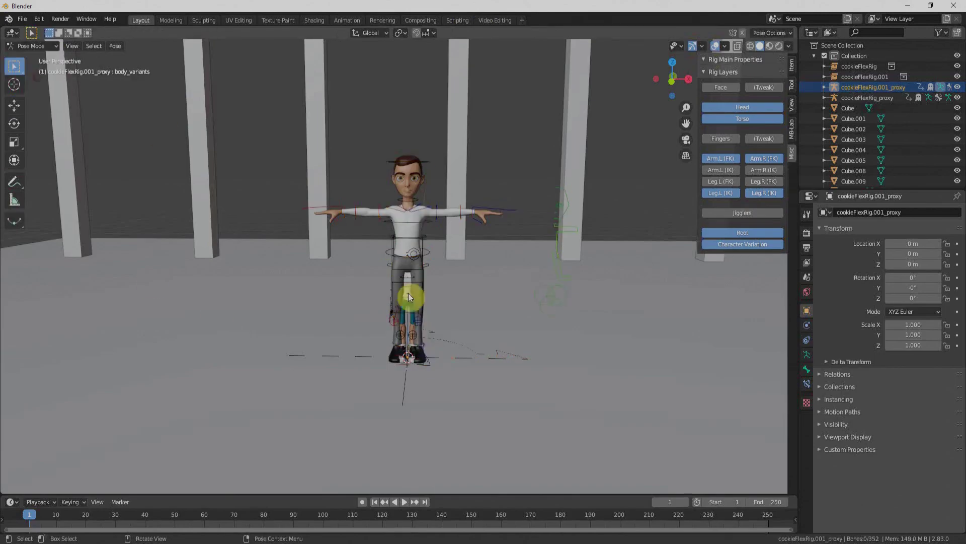
click(475, 348)
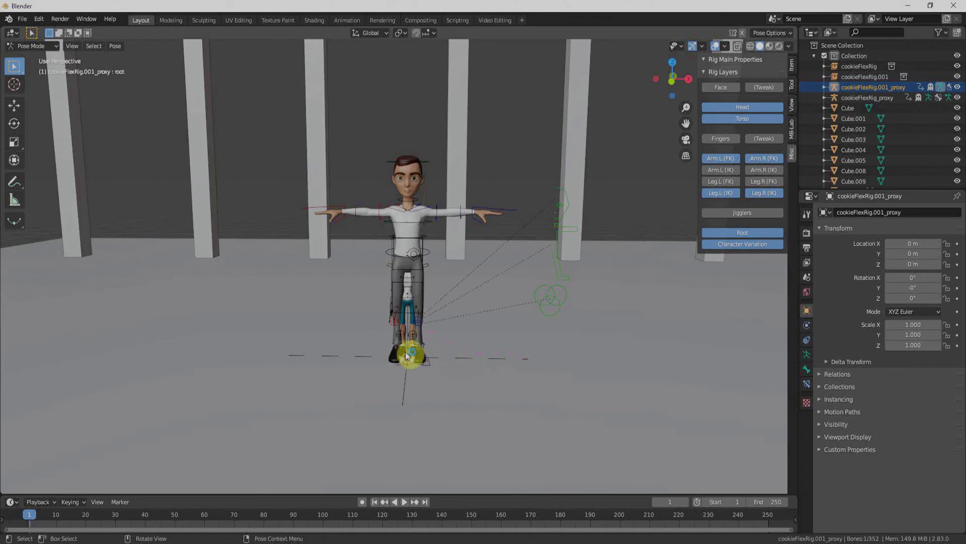
click(14, 105)
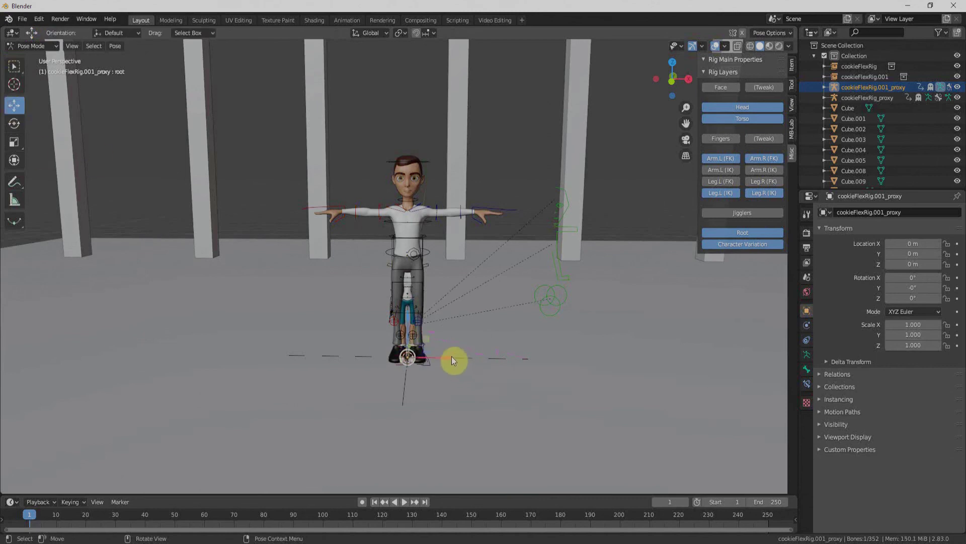
drag(442, 354, 344, 348)
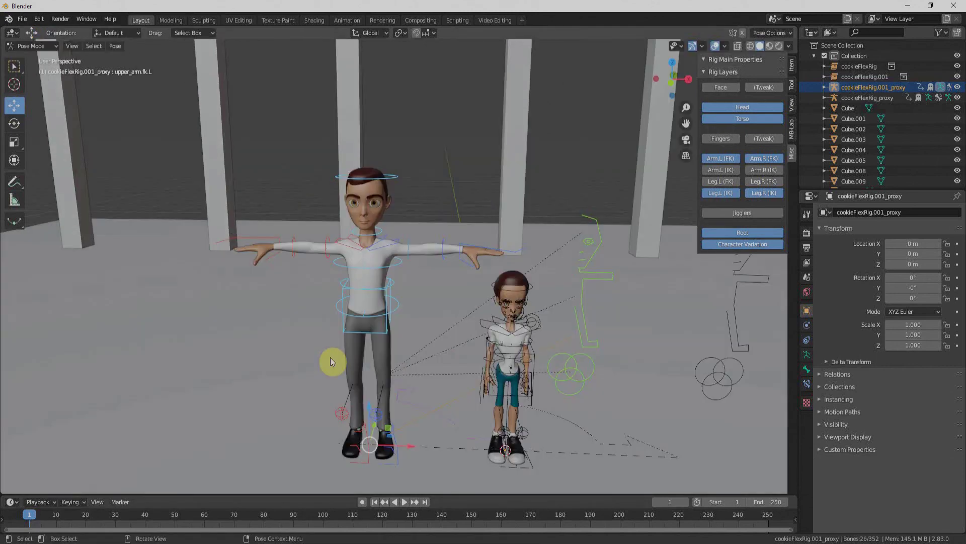
click(364, 502)
click(410, 249)
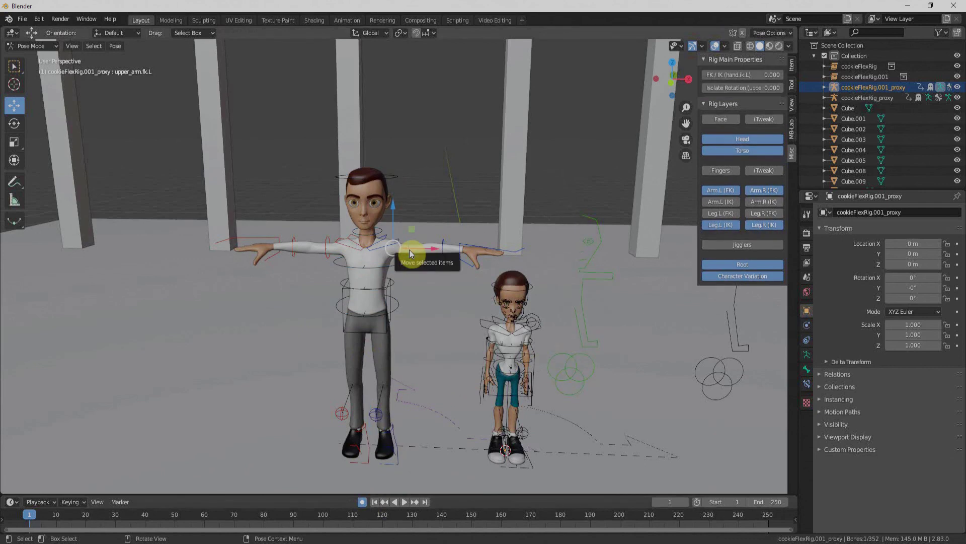
In front view, rotate the right upper-arm FK bone to key it, then go to frame 20
key(KP_1)
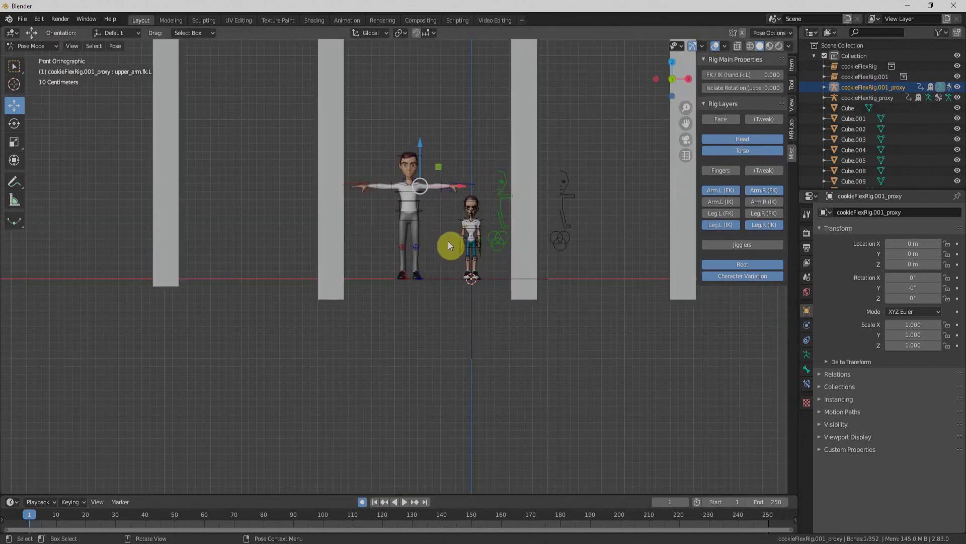
click(392, 189)
key(r)
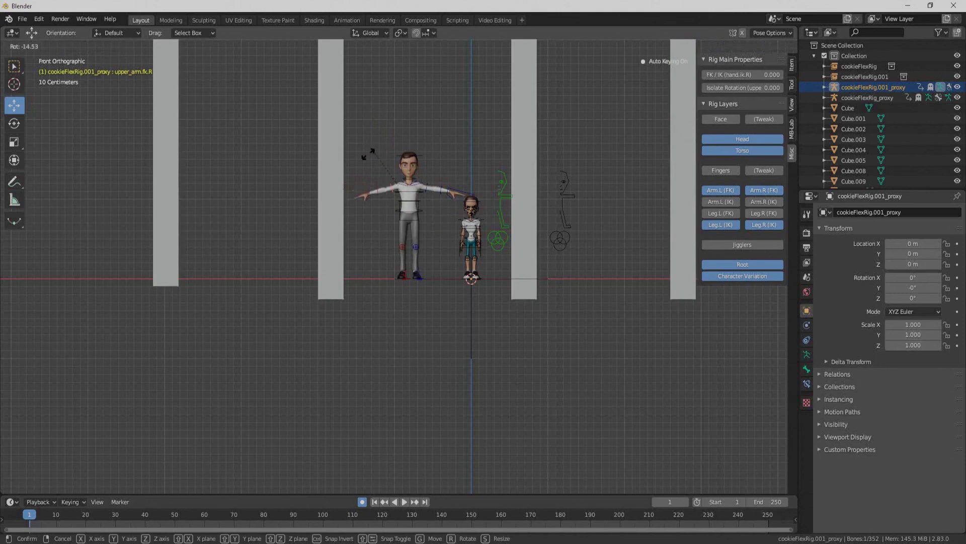
click(6, 539)
click(65, 514)
drag(86, 517, 85, 518)
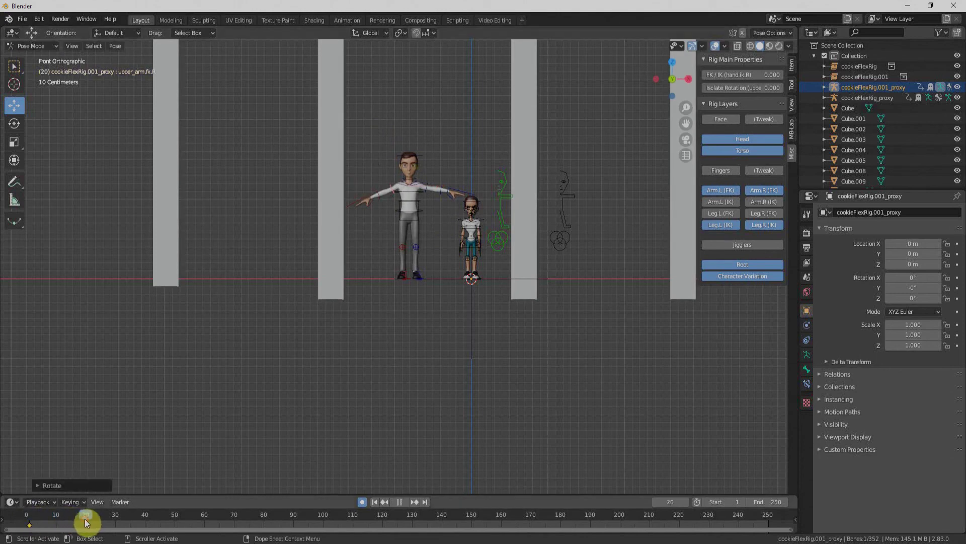
At frame 20, rotate the right upper arm downward and scrub back to preview the motion
click(380, 194)
scroll(381, 181, up, 4)
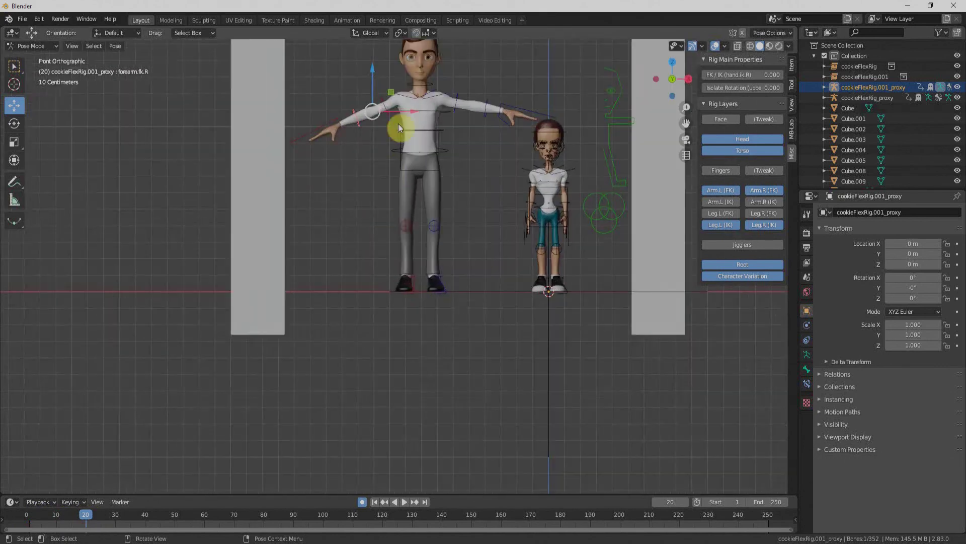
click(388, 106)
key(r)
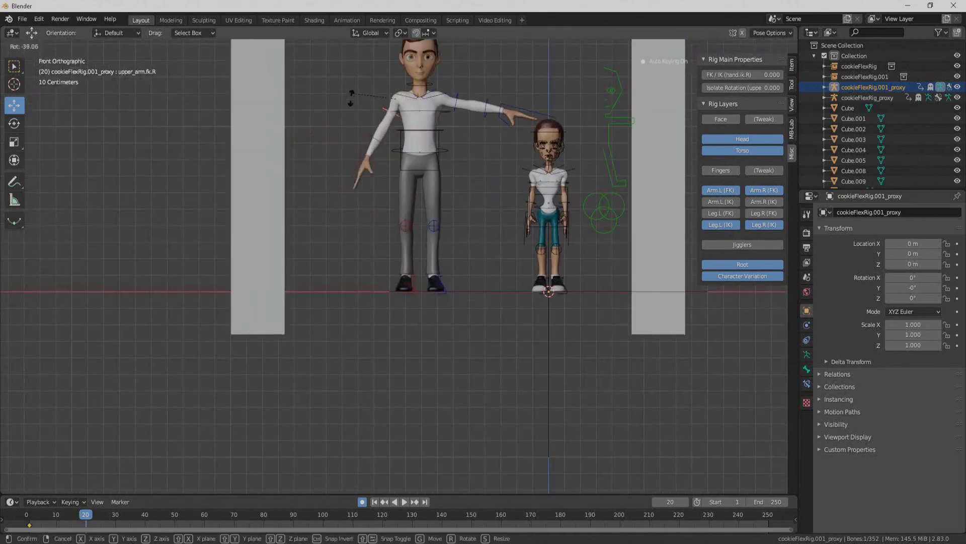
click(359, 115)
mouse_move(83, 518)
mouse_down()
mouse_move(30, 516)
mouse_move(86, 515)
mouse_up()
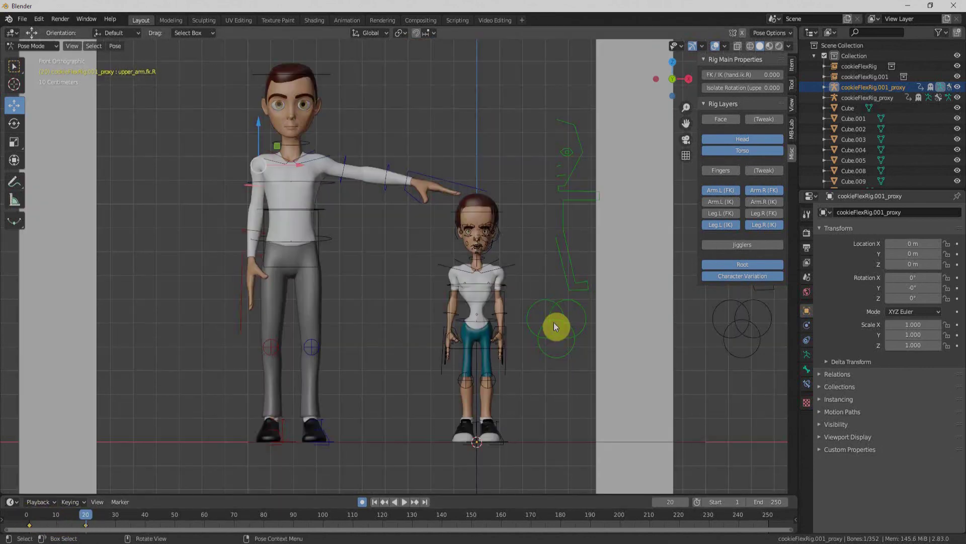